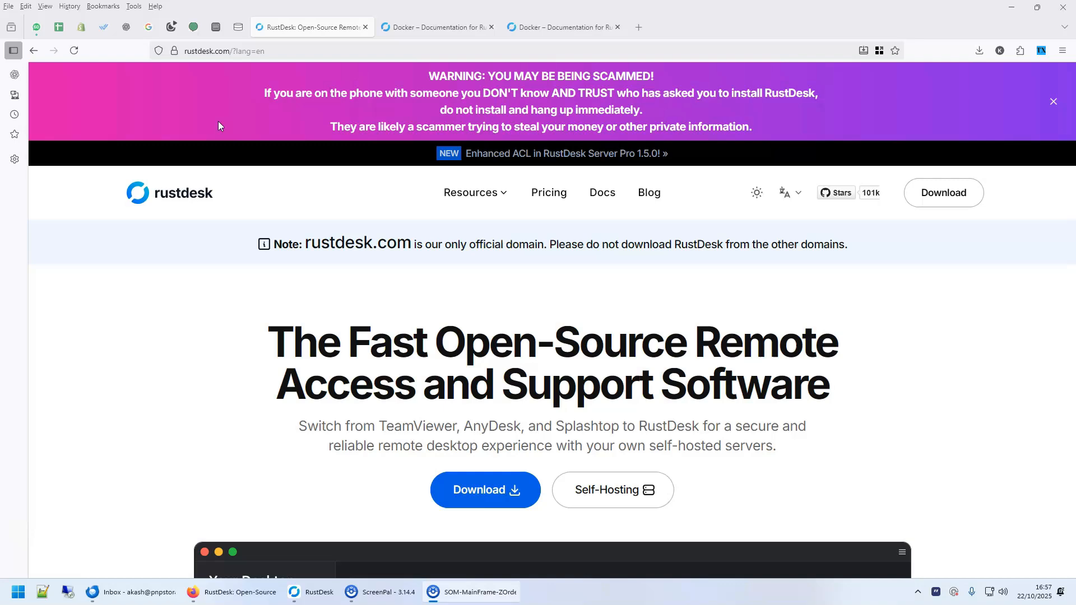
Open the Docker page of the RustDesk Server OSS documentation through the website's free self-hosting plan
{"action": "scroll", "coordinate": [392, 348], "scroll_direction": "down", "scroll_amount": 5}
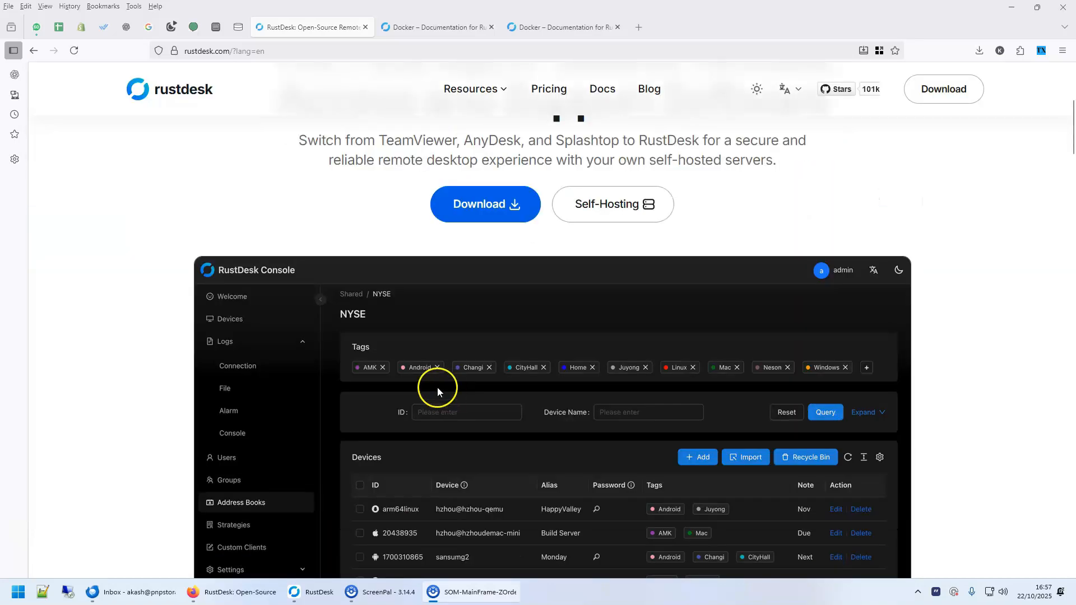
{"action": "left_click", "coordinate": [613, 202]}
{"action": "scroll", "coordinate": [230, 426], "scroll_direction": "down", "scroll_amount": 4}
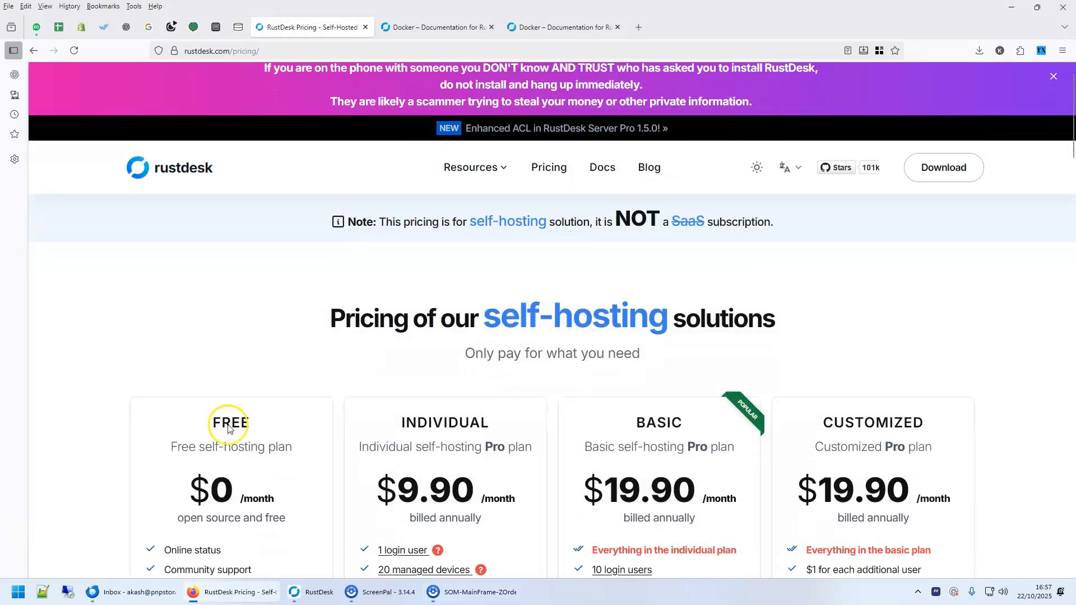
{"action": "scroll", "coordinate": [224, 431], "scroll_direction": "down", "scroll_amount": 2}
{"action": "left_click", "coordinate": [219, 469]}
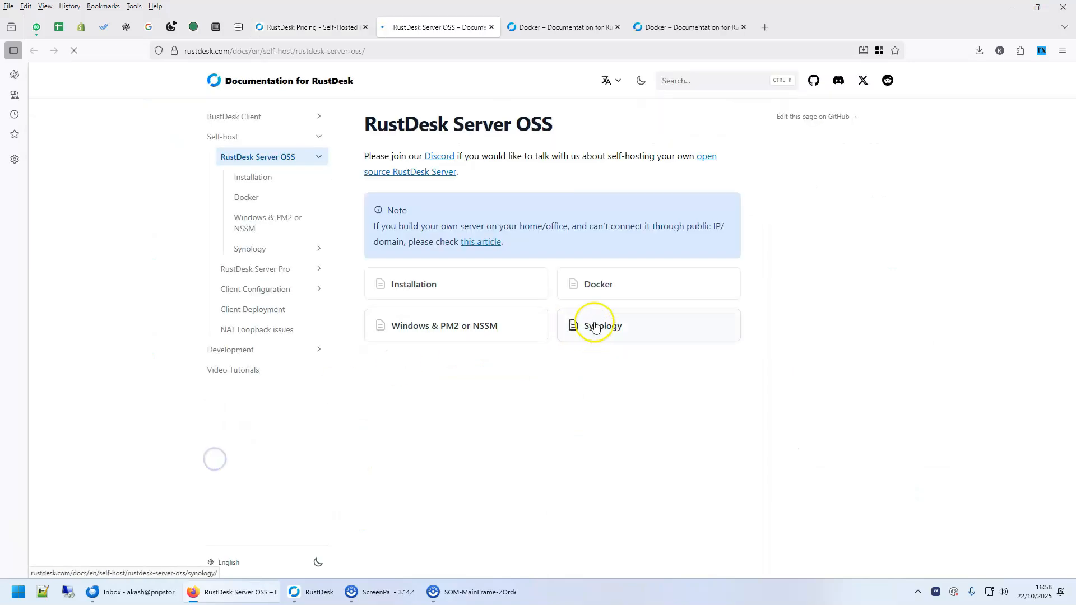
{"action": "left_click", "coordinate": [602, 289]}
Copy the image name rustdesk/rustdesk-server from the pull command in the Docker examples
{"action": "scroll", "coordinate": [591, 357], "scroll_direction": "down", "scroll_amount": 6}
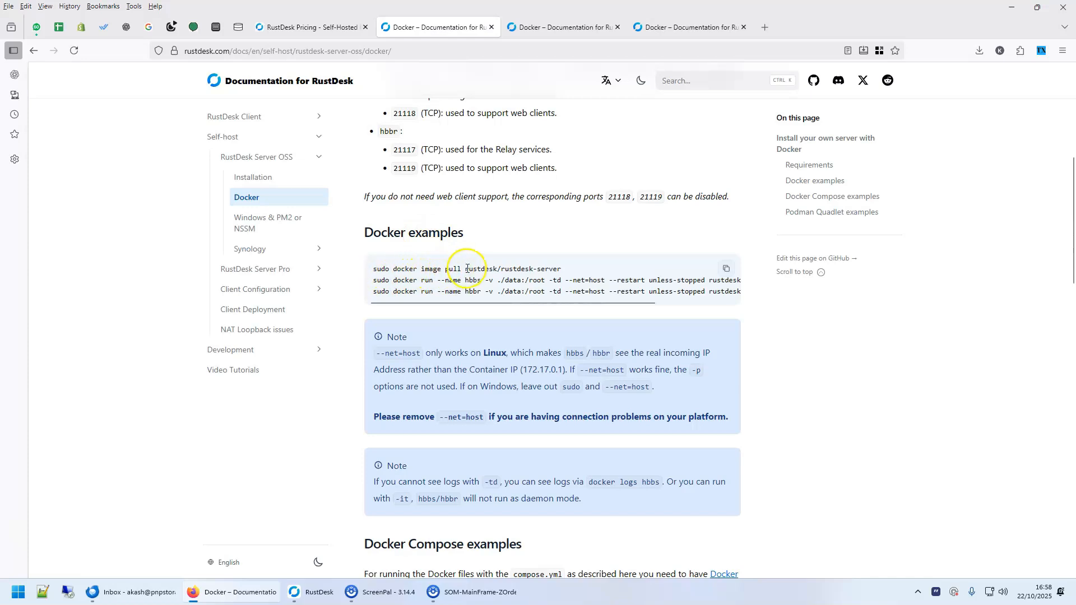
{"action": "right_click", "coordinate": [554, 279]}
{"action": "left_click", "coordinate": [560, 281]}
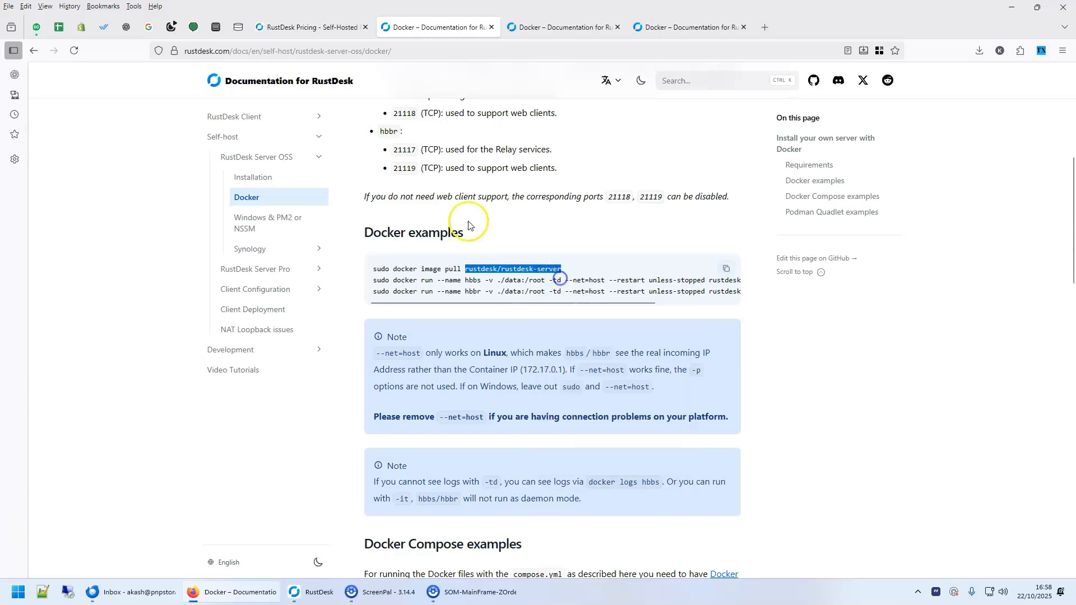
Switch to the UGREEN NAS desktop and reopen its Docker app in a maximized window
{"action": "left_click", "coordinate": [216, 27]}
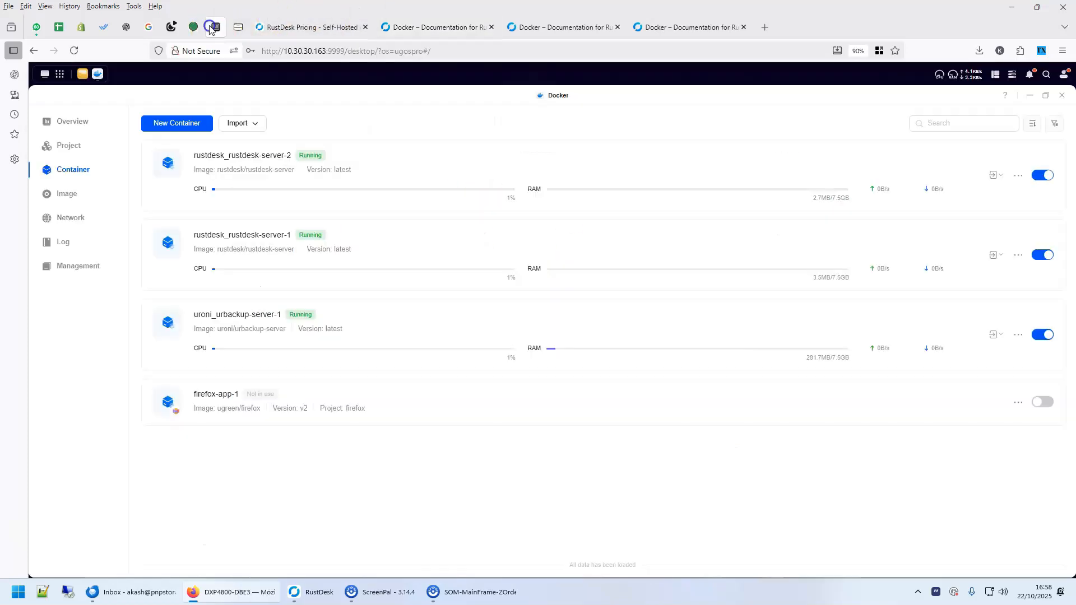
{"action": "left_click", "coordinate": [1062, 96]}
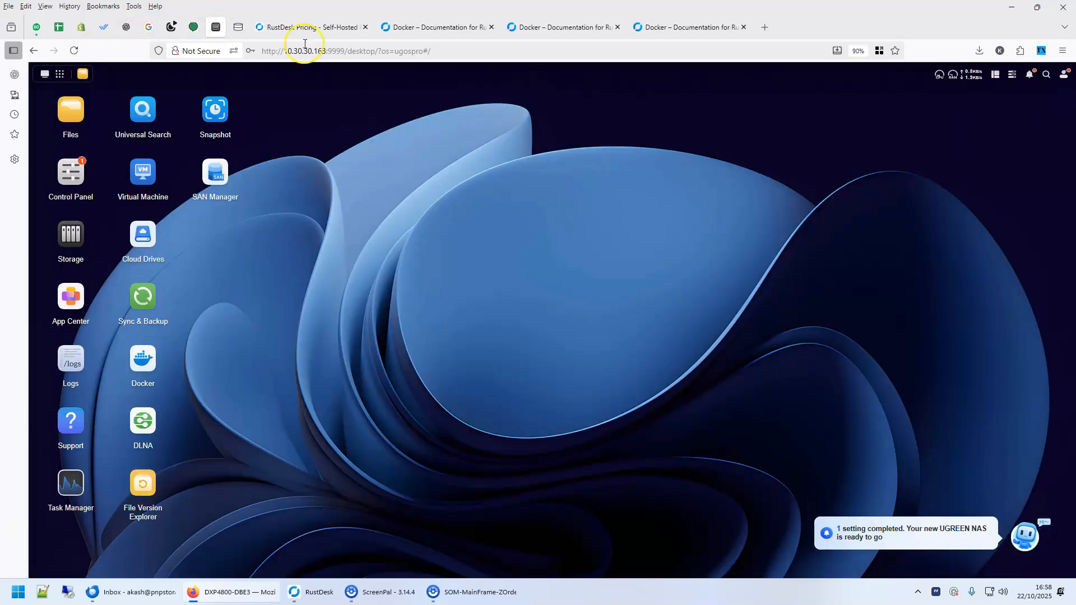
{"action": "left_click", "coordinate": [144, 362]}
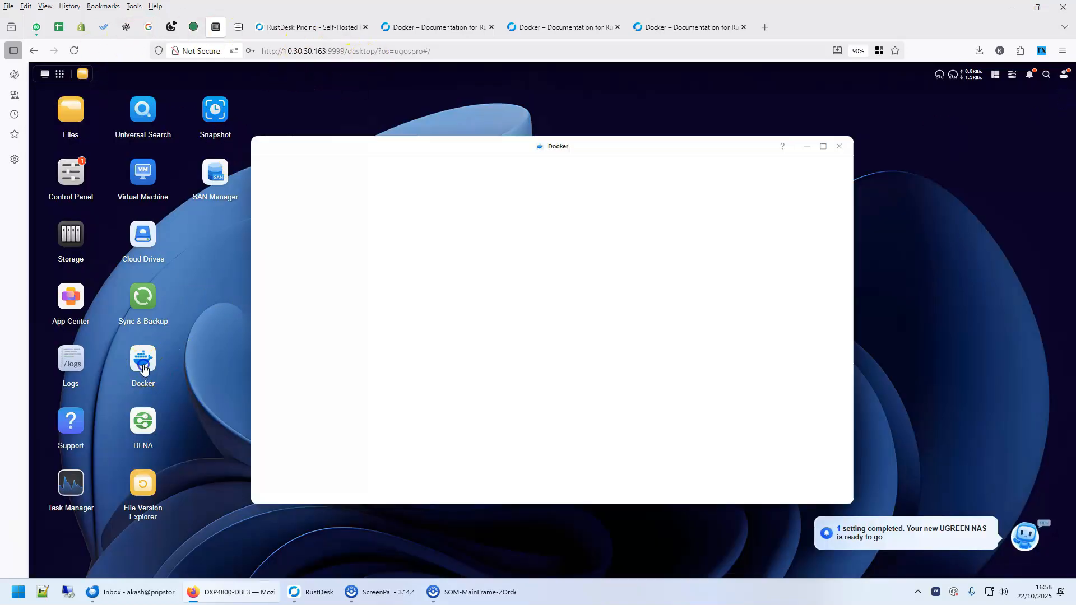
{"action": "left_click", "coordinate": [824, 146]}
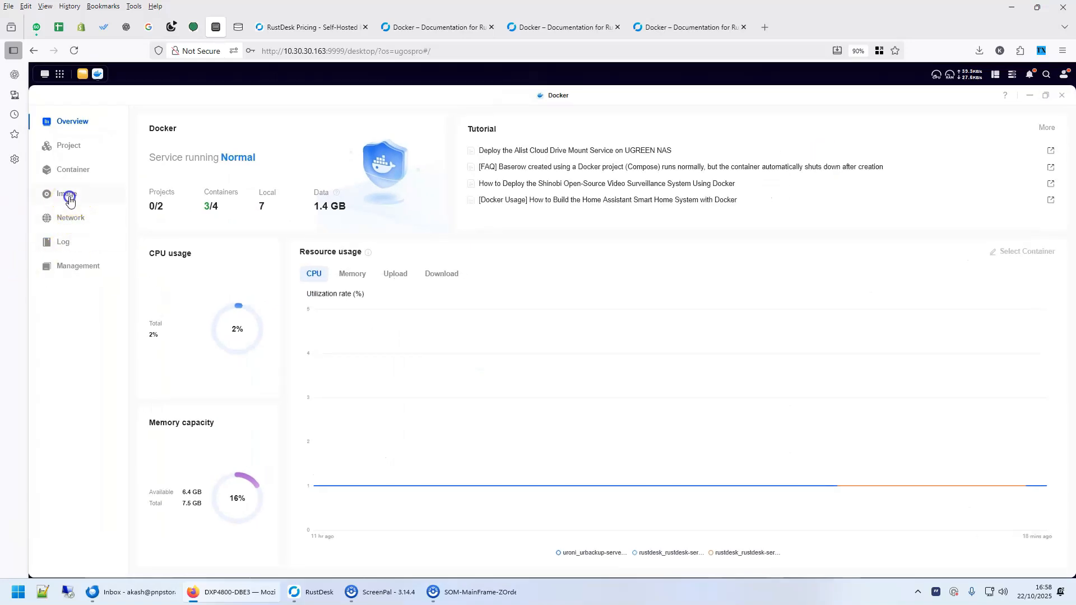
Search Docker's online image database for rustdesk/rustdesk-server
{"action": "left_click", "coordinate": [69, 199]}
{"action": "left_click", "coordinate": [222, 118]}
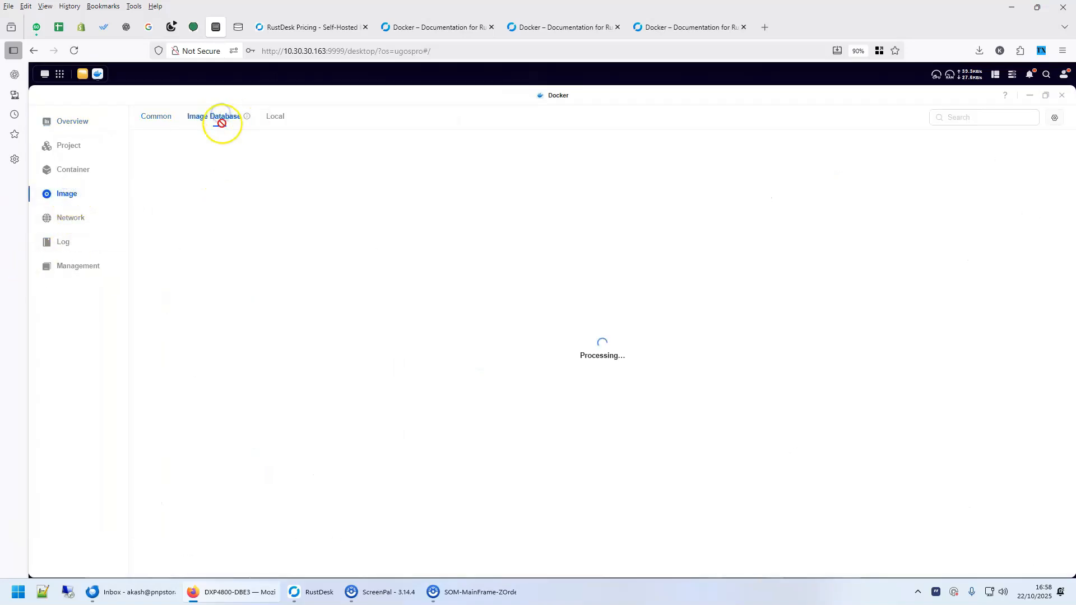
{"action": "left_click", "coordinate": [980, 116]}
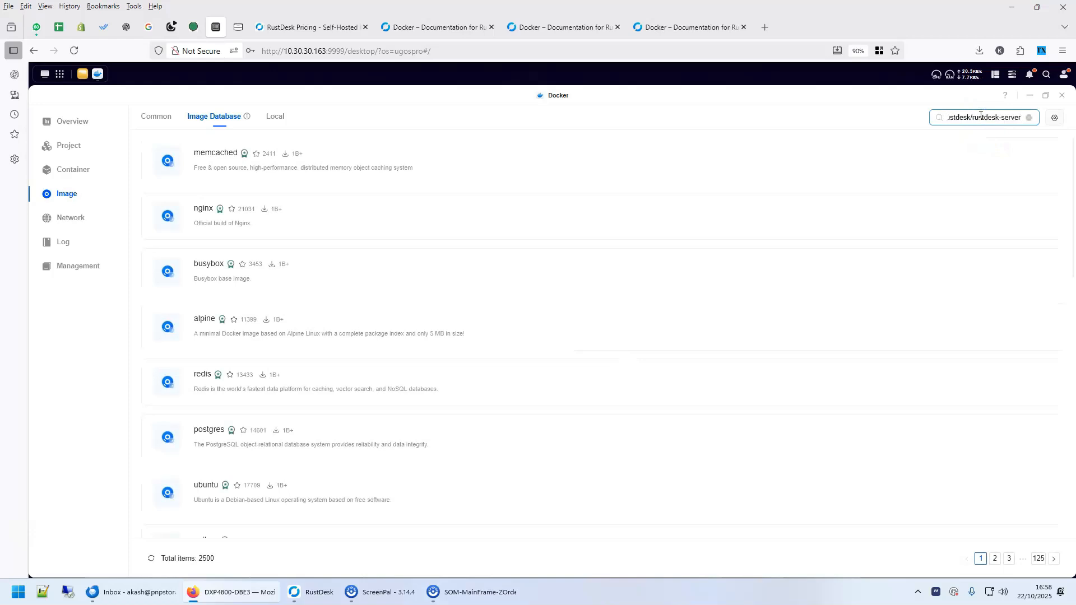
{"action": "key", "text": "Return"}
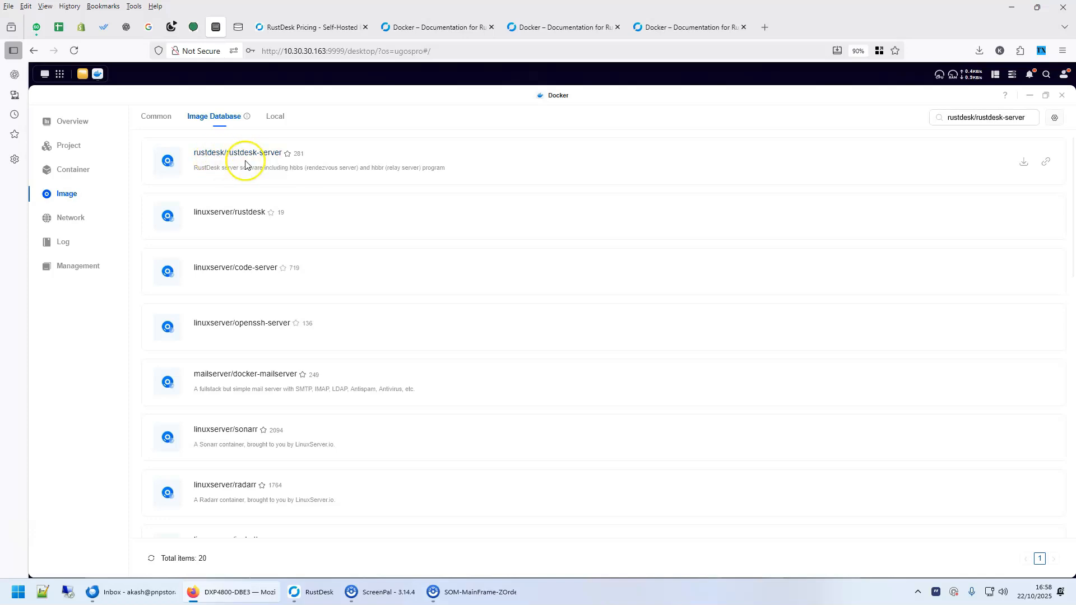
Download the rustdesk/rustdesk-server image with the default latest version
{"action": "left_click", "coordinate": [209, 220]}
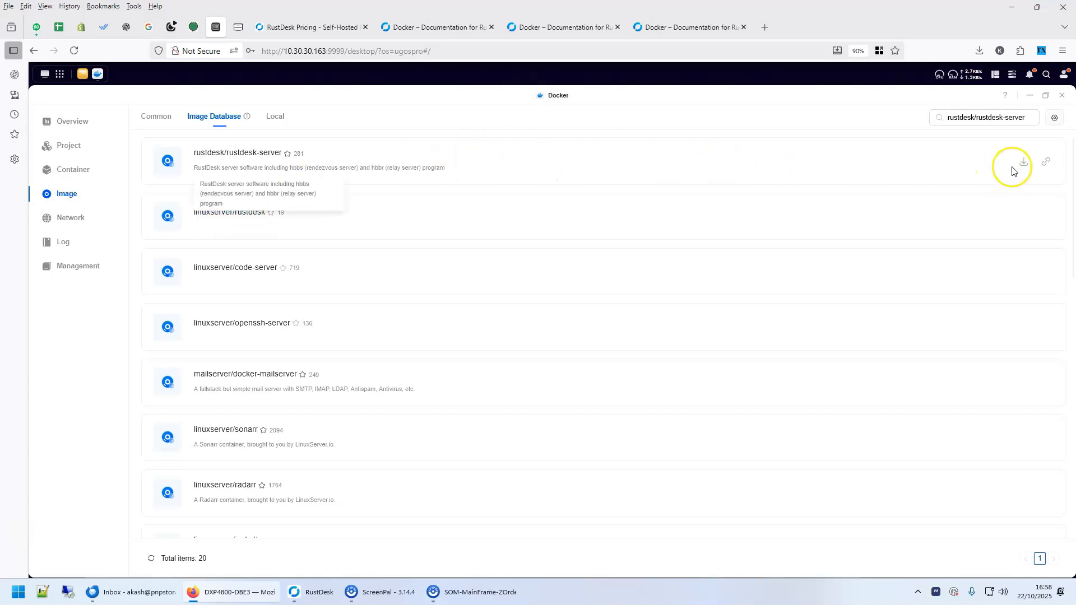
{"action": "left_click", "coordinate": [1021, 166]}
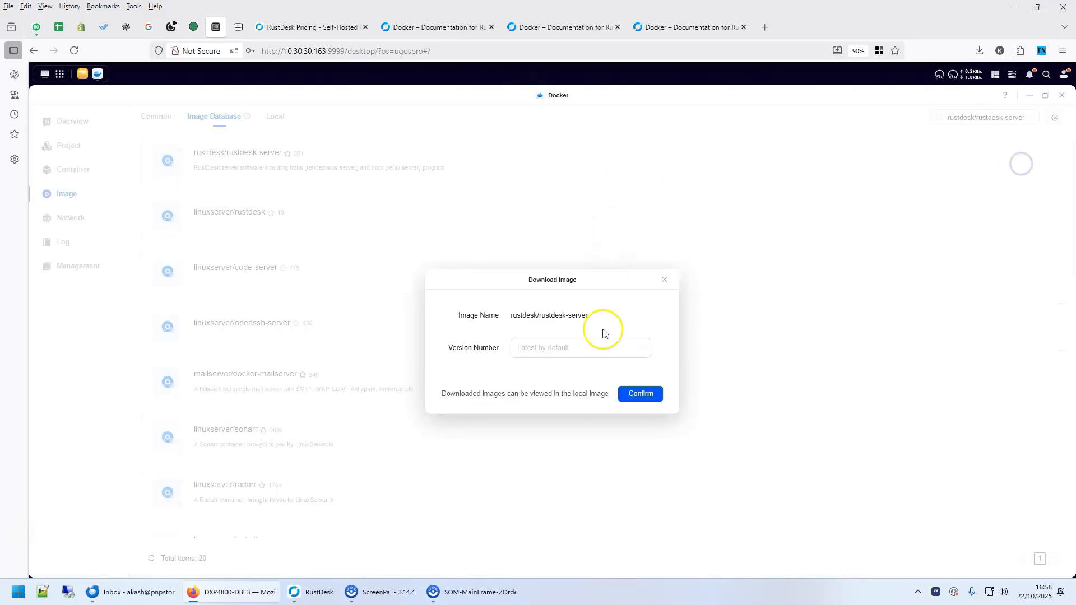
{"action": "left_click", "coordinate": [546, 349]}
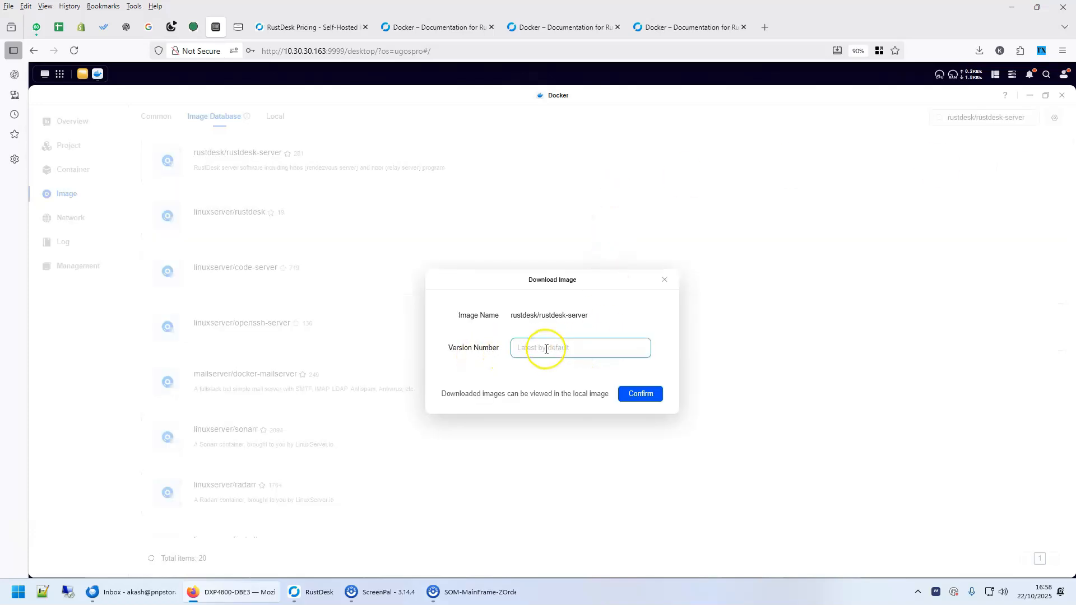
{"action": "left_click", "coordinate": [645, 396]}
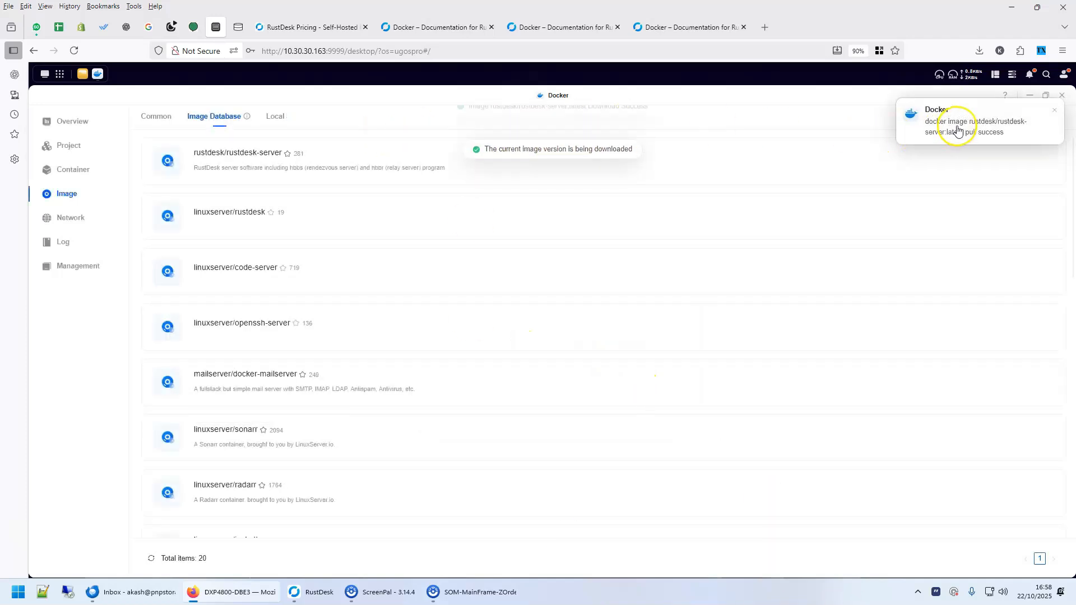
{"action": "left_click", "coordinate": [66, 176]}
{"action": "left_click", "coordinate": [66, 149]}
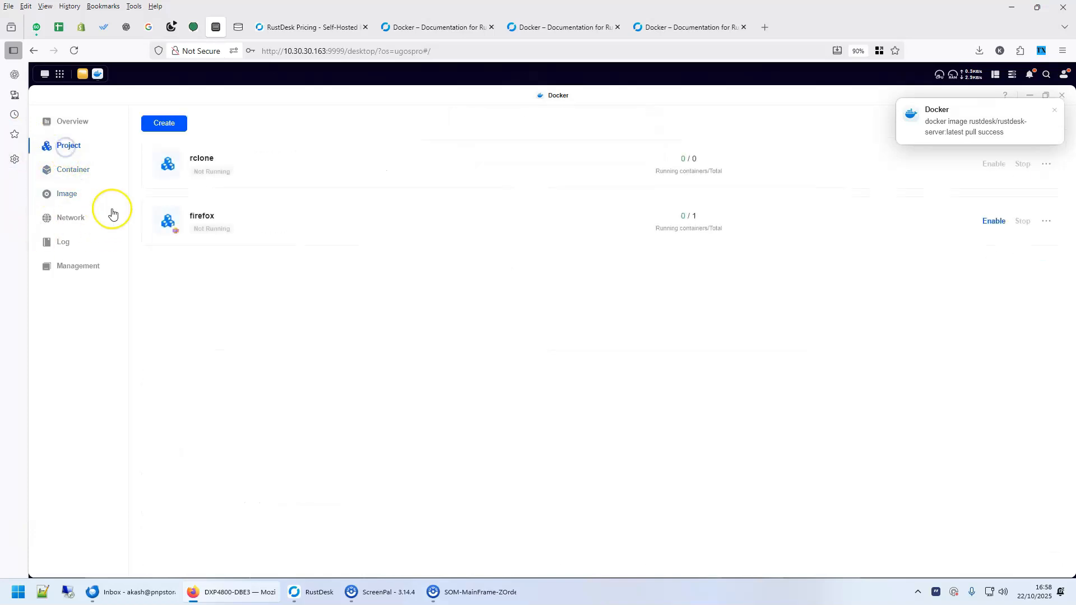
{"action": "left_click", "coordinate": [164, 123]}
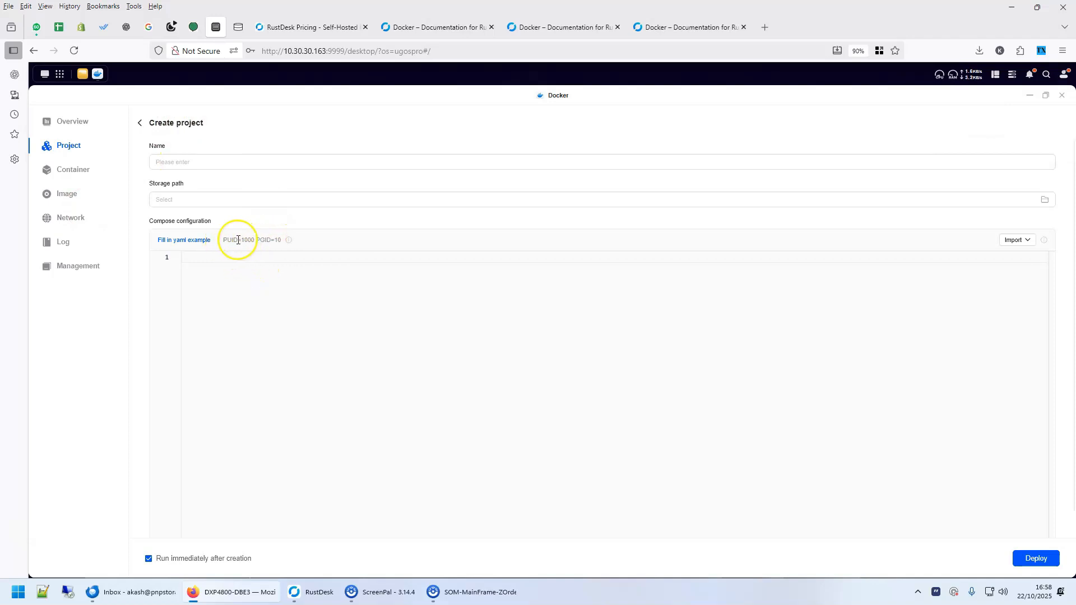
{"action": "left_click", "coordinate": [1060, 96]}
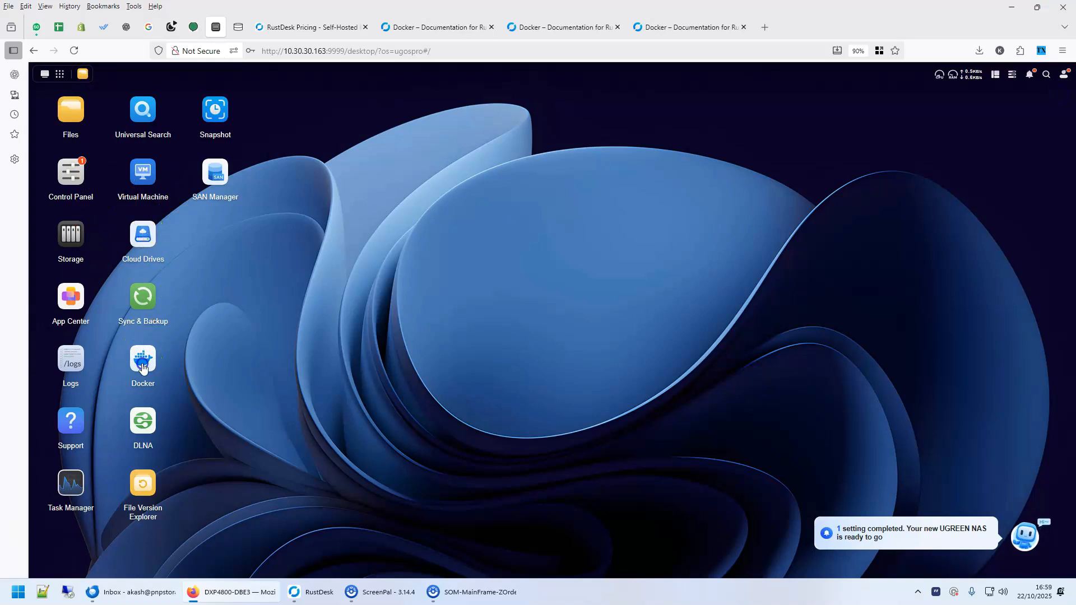
Reopen Docker maximized and start a new container from the rustdesk/rustdesk-server (latest) image
{"action": "left_click", "coordinate": [142, 368]}
{"action": "left_click", "coordinate": [824, 146]}
{"action": "left_click", "coordinate": [75, 171]}
{"action": "left_click", "coordinate": [177, 123]}
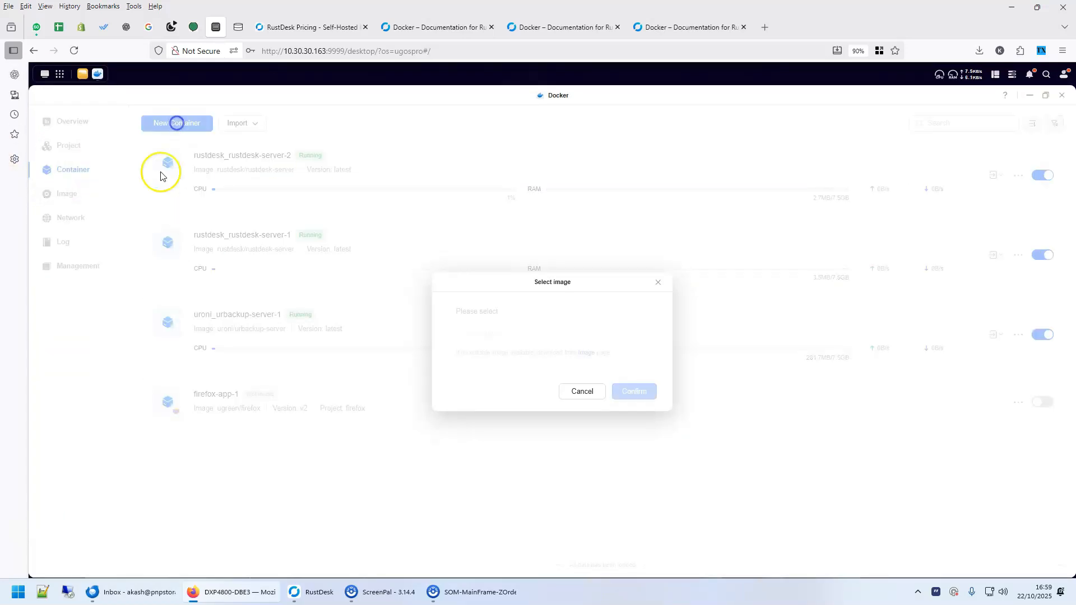
{"action": "left_click", "coordinate": [563, 335]}
{"action": "type", "text": "rust"}
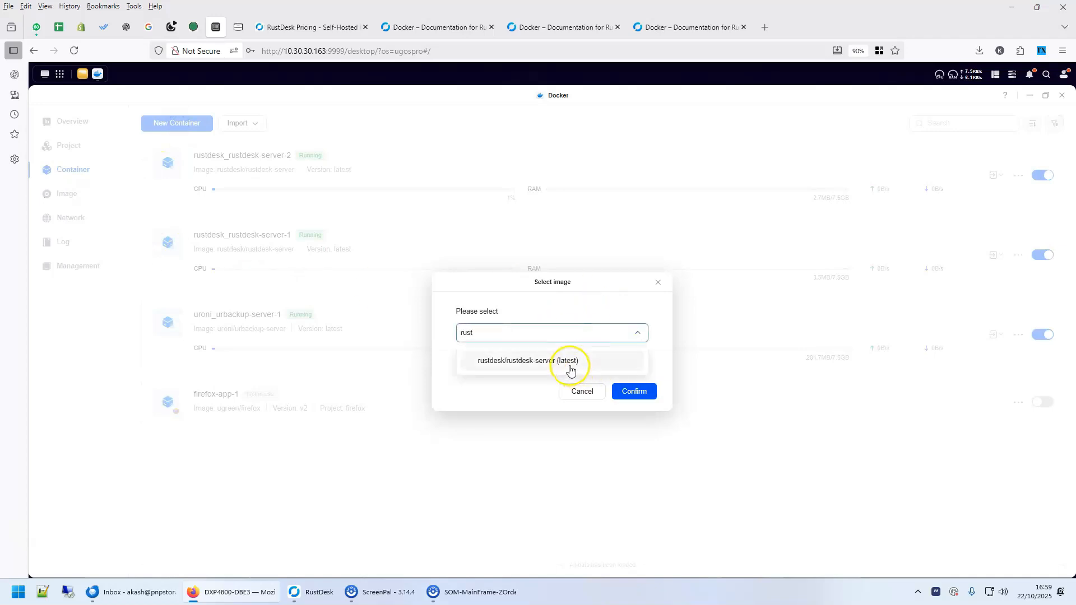
{"action": "left_click", "coordinate": [567, 362]}
{"action": "left_click", "coordinate": [634, 391]}
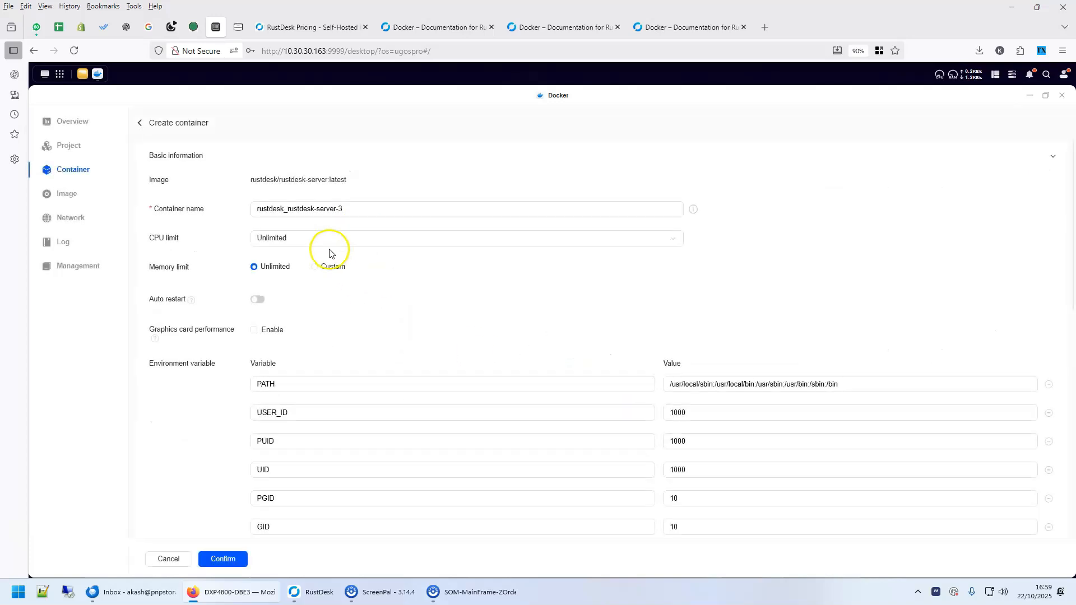
Name the new container rustdesk_hbbr and leave its CPU limit at Unlimited
{"action": "left_click_drag", "start_coordinate": [375, 212], "coordinate": [203, 205]}
{"action": "type", "text": "rustdesk_hbbr"}
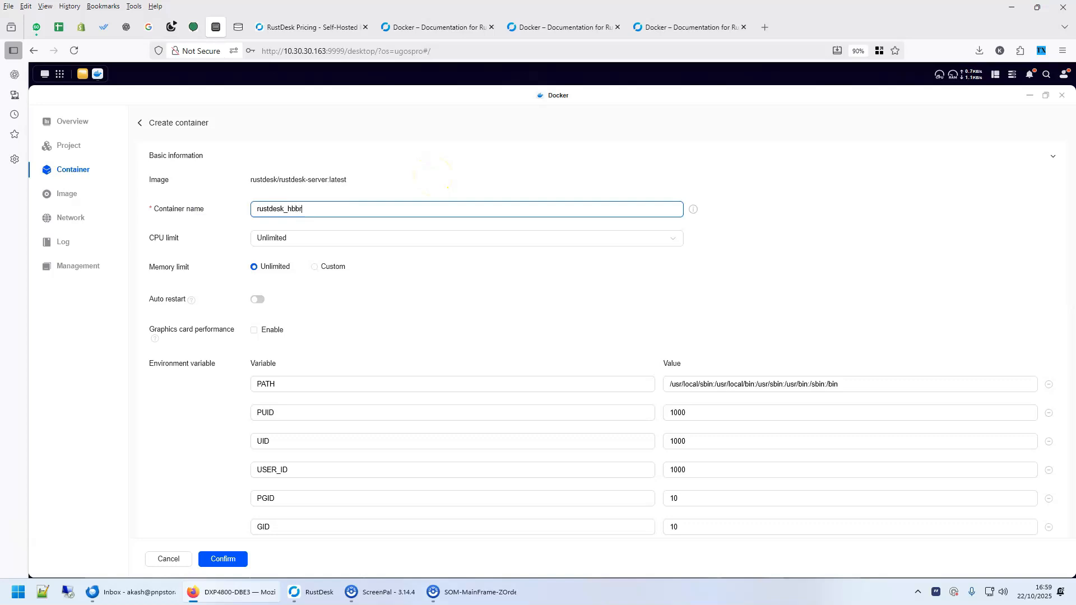
{"action": "left_click", "coordinate": [315, 238]}
{"action": "left_click", "coordinate": [322, 238]}
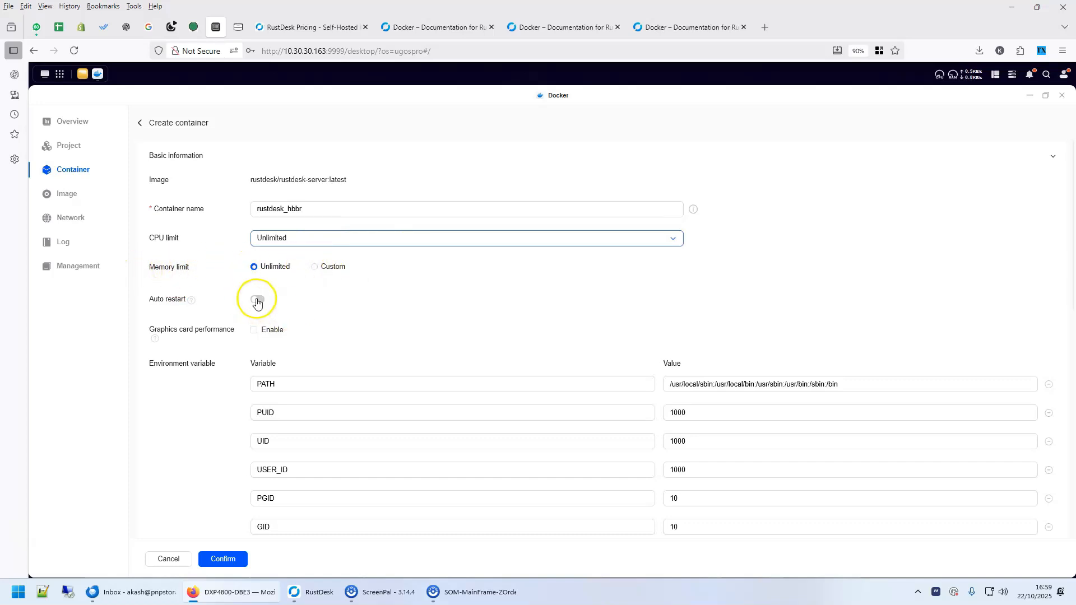
Add a volume to the container using the NAS folder Shared Folder/docker/rustdesk
{"action": "scroll", "coordinate": [448, 314], "scroll_direction": "down", "scroll_amount": 3}
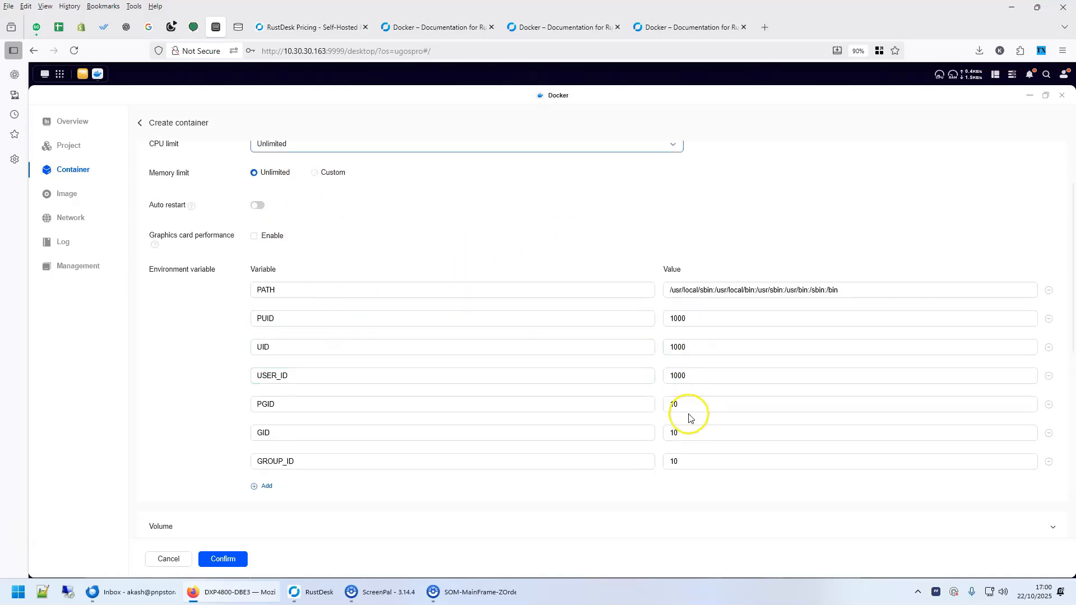
{"action": "scroll", "coordinate": [264, 353], "scroll_direction": "down", "scroll_amount": 4}
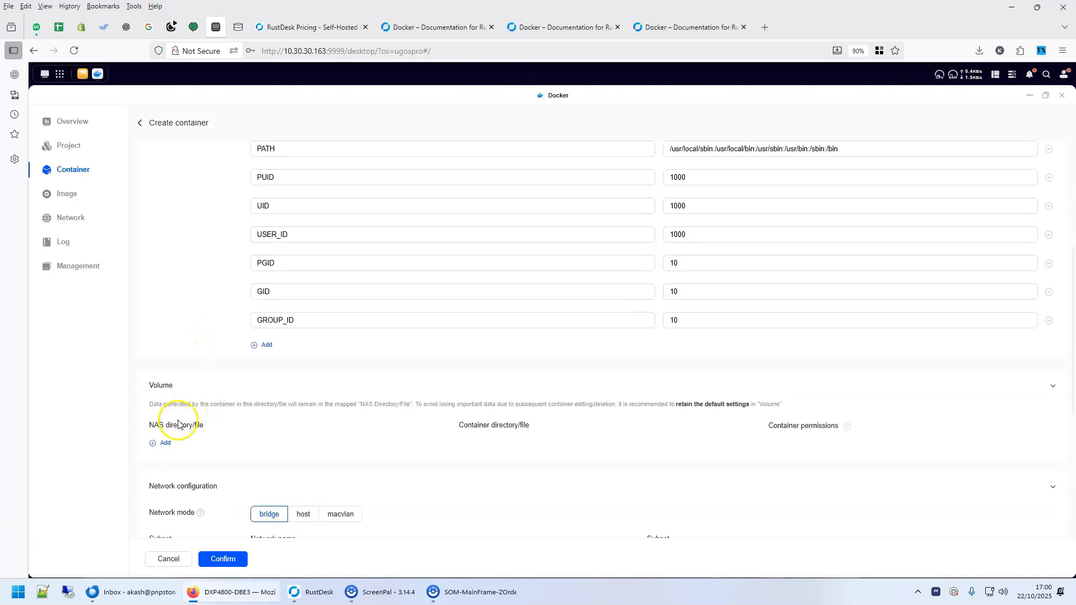
{"action": "left_click", "coordinate": [154, 446]}
{"action": "left_click", "coordinate": [238, 446]}
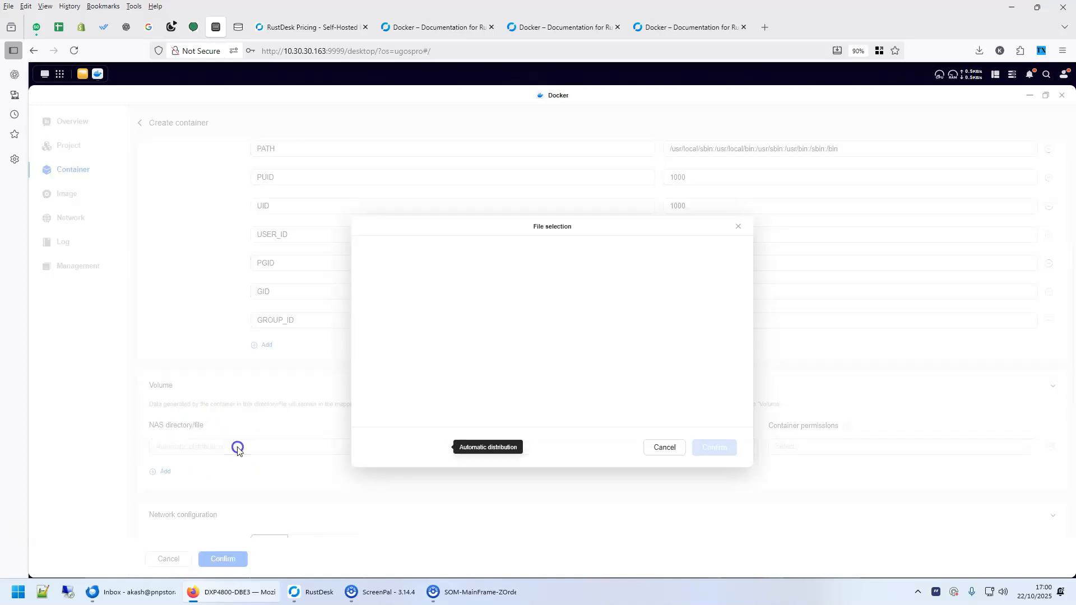
{"action": "left_click", "coordinate": [396, 285]}
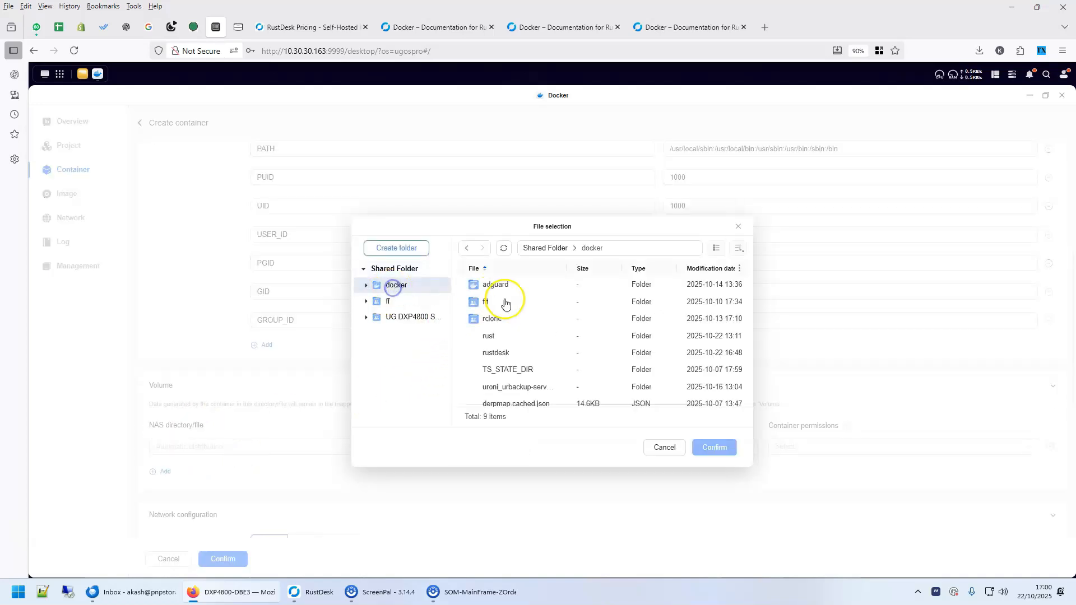
{"action": "left_click", "coordinate": [502, 354]}
{"action": "left_click", "coordinate": [715, 448]}
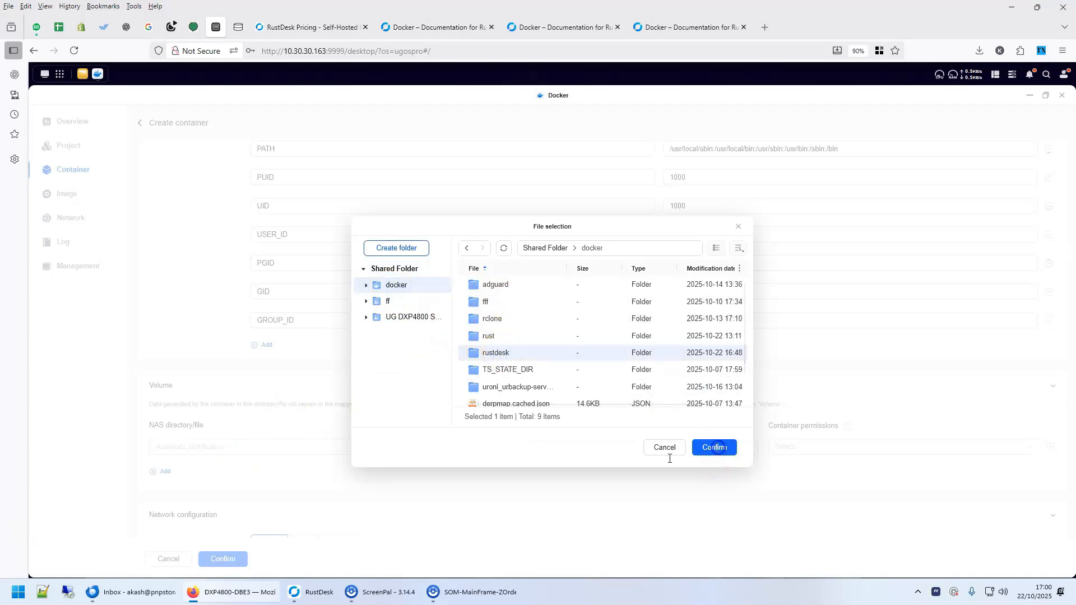
Map the volume to the container directory /root with Read/Write permissions
{"action": "left_click", "coordinate": [507, 447]}
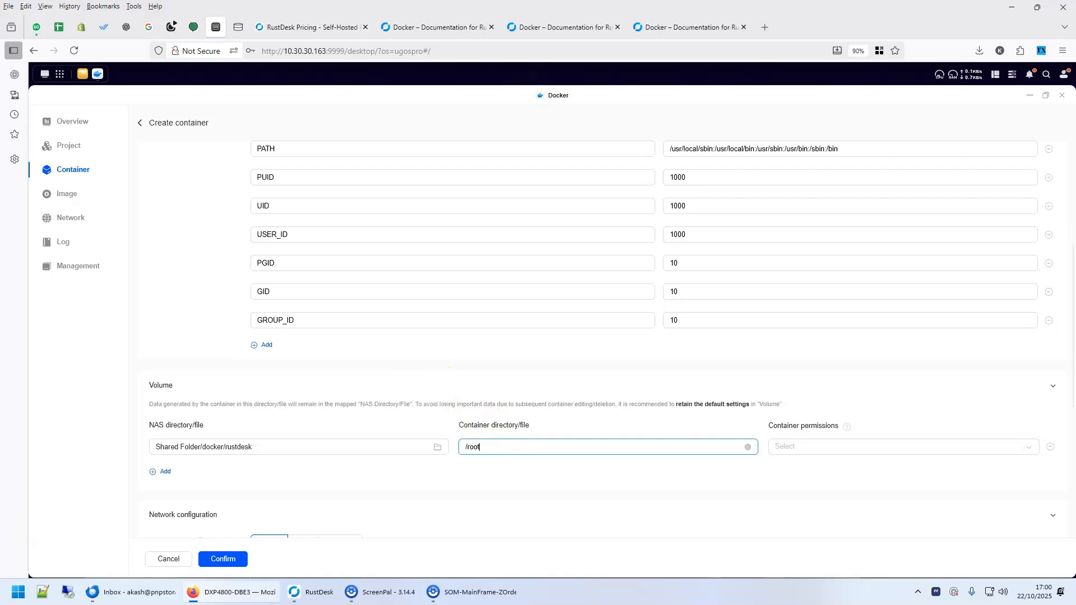
{"action": "left_click", "coordinate": [857, 443]}
{"action": "left_click", "coordinate": [819, 472]}
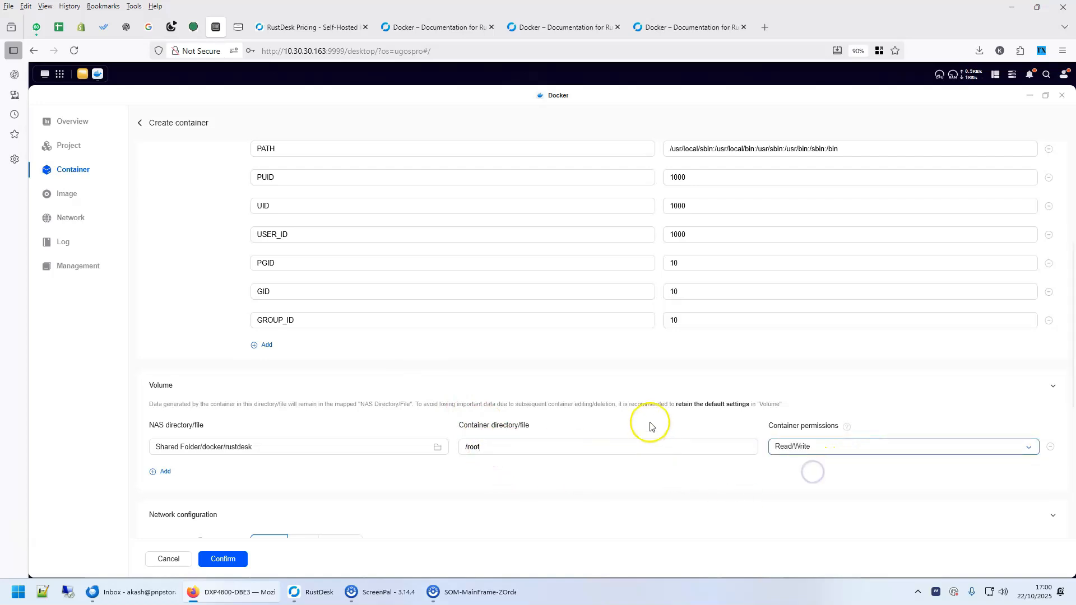
{"action": "scroll", "coordinate": [504, 418], "scroll_direction": "down", "scroll_amount": 1}
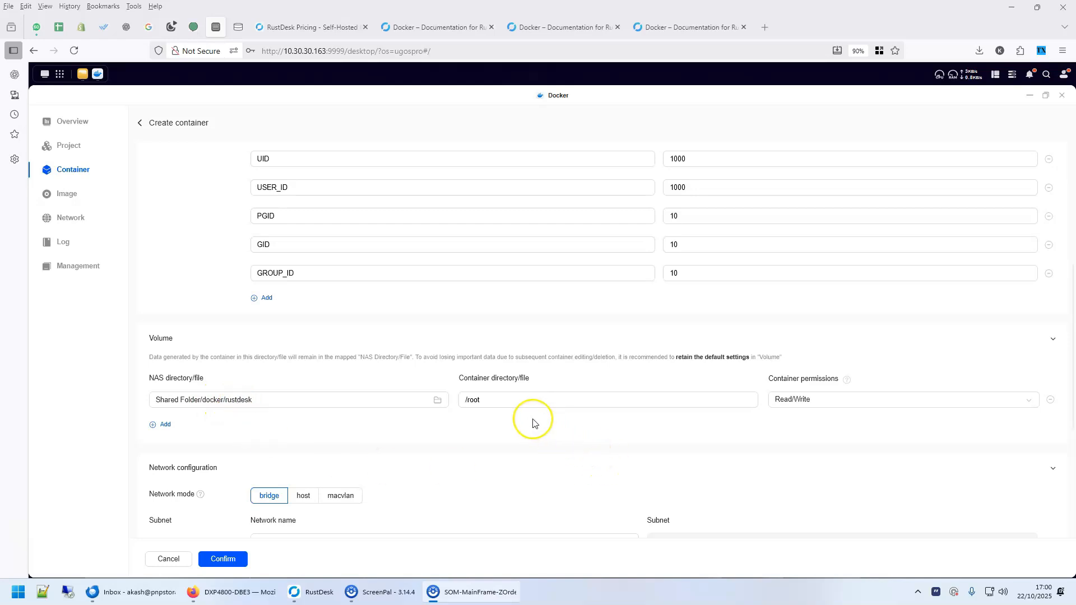
{"action": "left_click", "coordinate": [477, 406]}
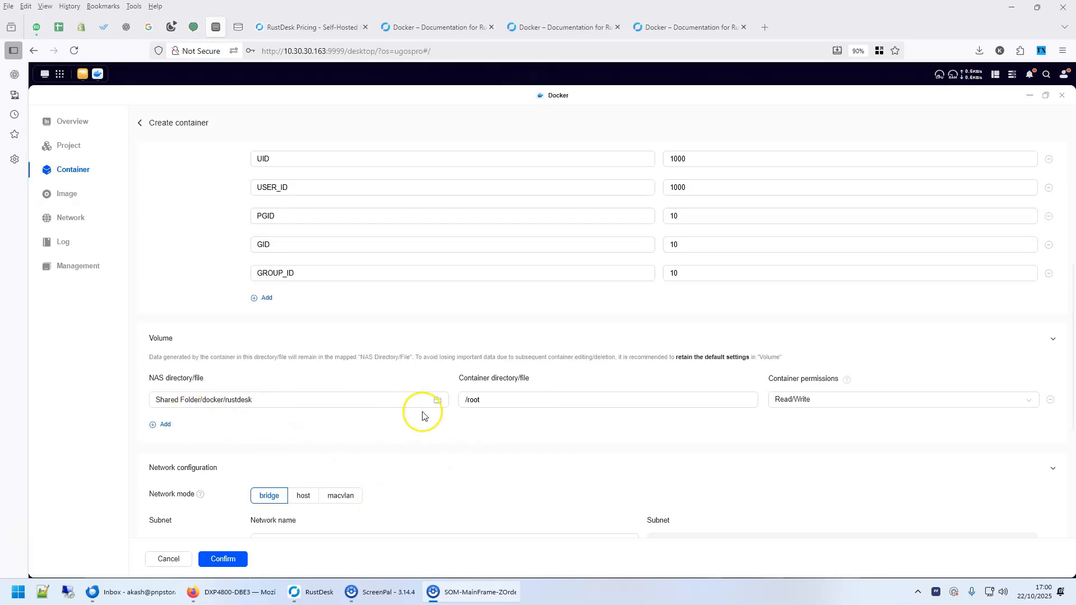
Set the container's network mode to host
{"action": "scroll", "coordinate": [393, 426], "scroll_direction": "down", "scroll_amount": 3}
{"action": "left_click", "coordinate": [304, 403]}
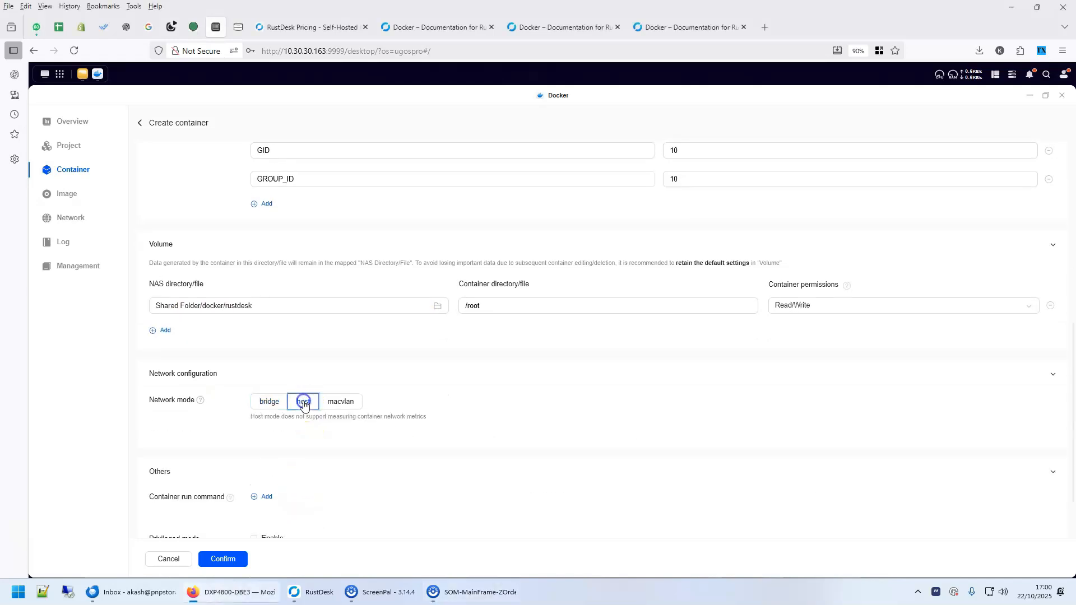
{"action": "scroll", "coordinate": [440, 384], "scroll_direction": "down", "scroll_amount": 2}
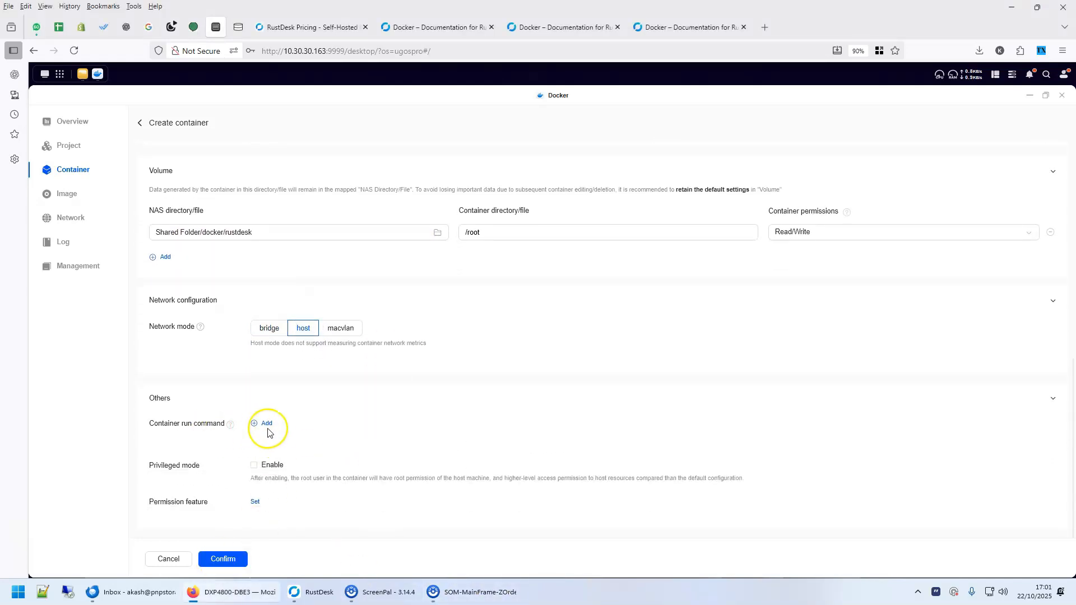
Add hbbr as the container run command and create the container with it set to run after creation
{"action": "left_click", "coordinate": [268, 424]}
{"action": "scroll", "coordinate": [622, 414], "scroll_direction": "up", "scroll_amount": 20}
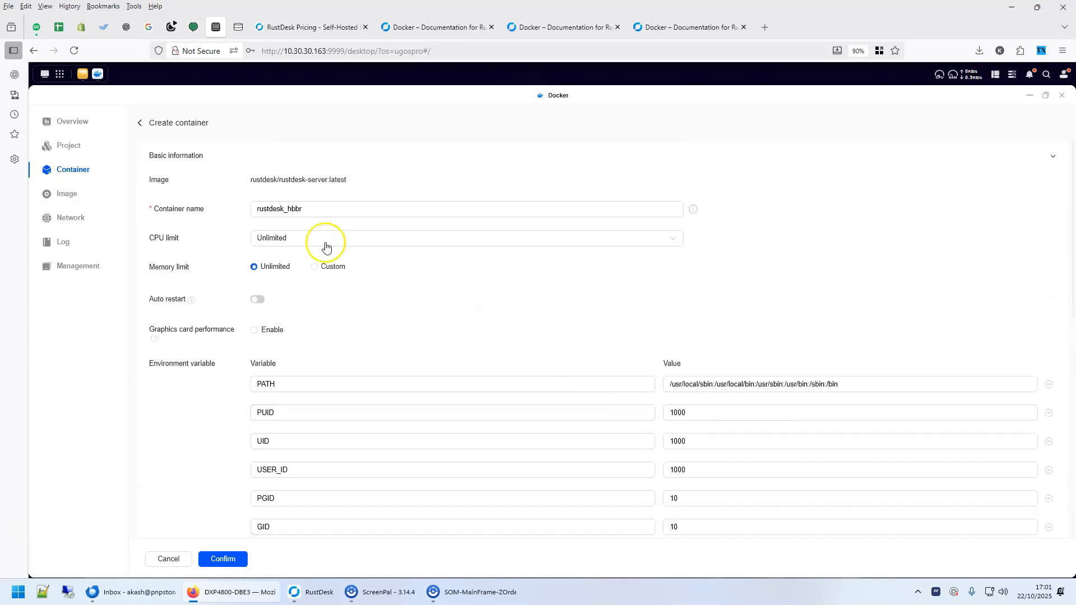
{"action": "scroll", "coordinate": [426, 303], "scroll_direction": "down", "scroll_amount": 20}
{"action": "left_click", "coordinate": [296, 404]}
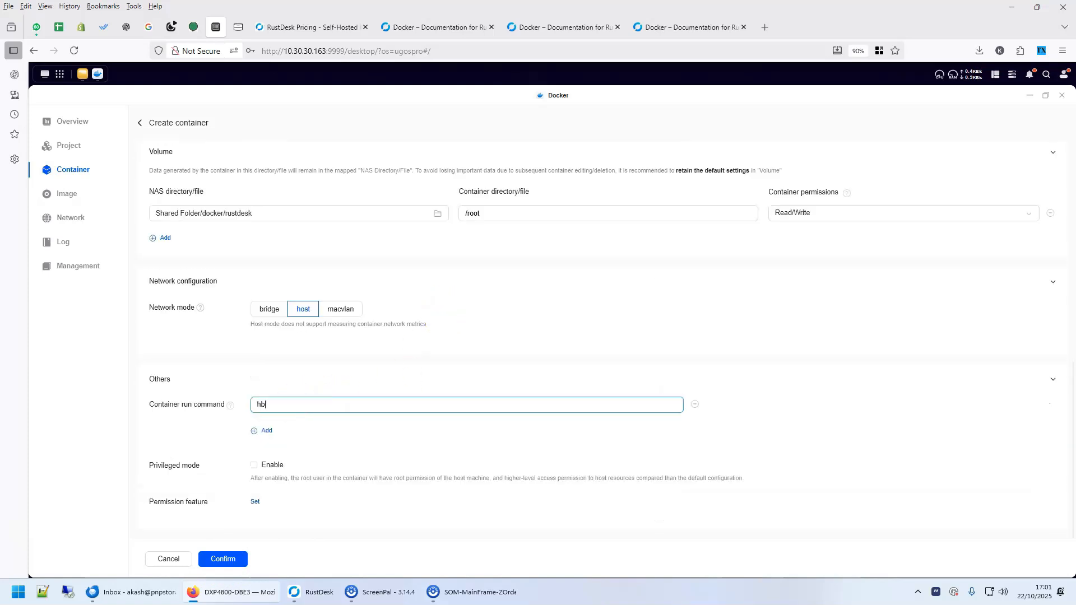
{"action": "left_click", "coordinate": [223, 558]}
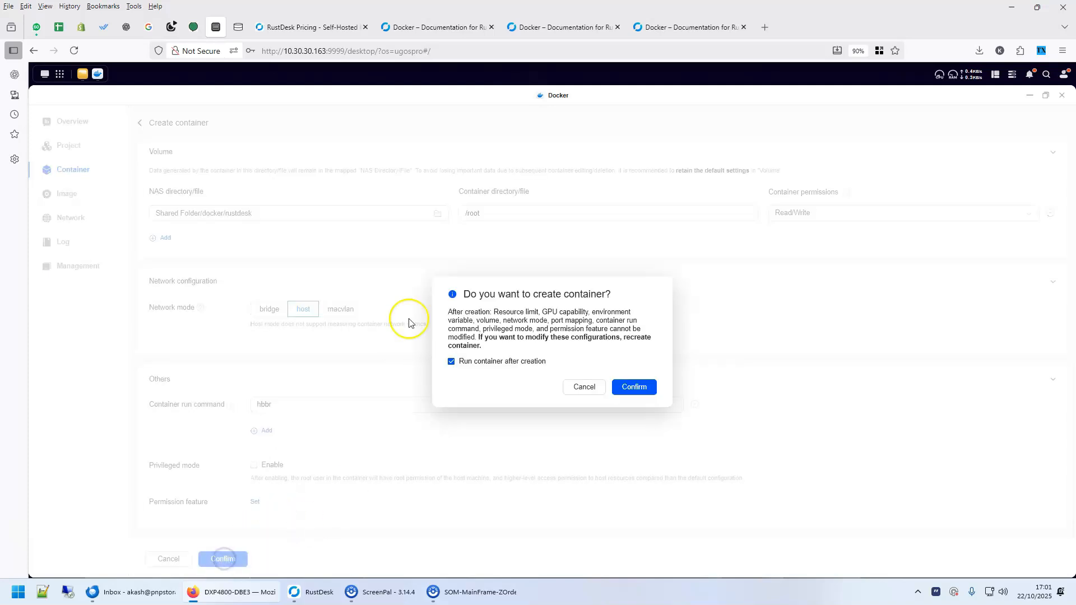
{"action": "left_click", "coordinate": [647, 385]}
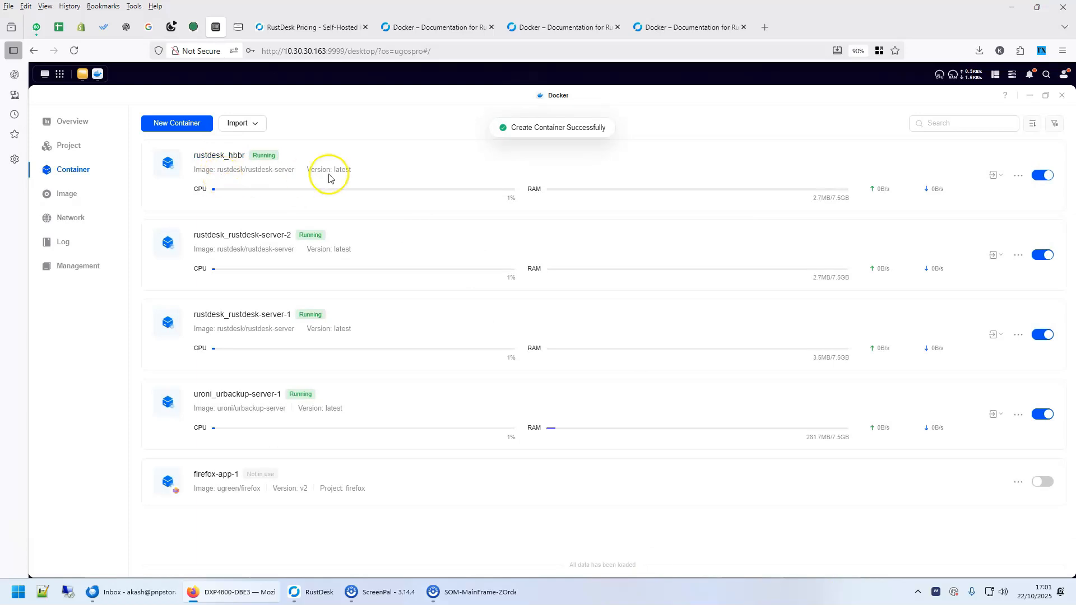
Start a second container from the rustdesk/rustdesk-server (latest) image and name it rust_hbbs
{"action": "left_click", "coordinate": [181, 123]}
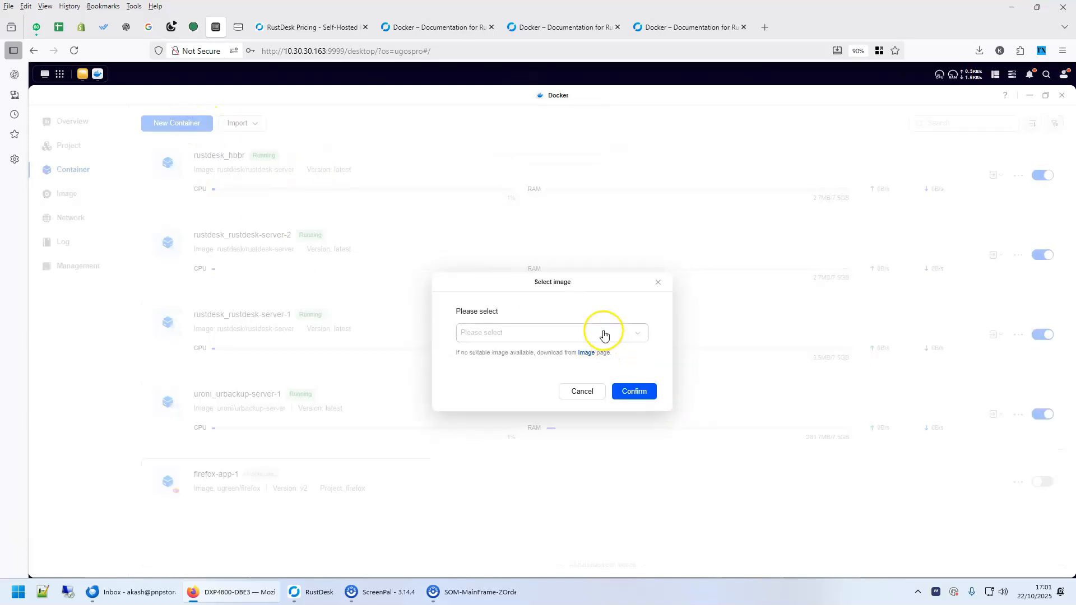
{"action": "left_click", "coordinate": [604, 333]}
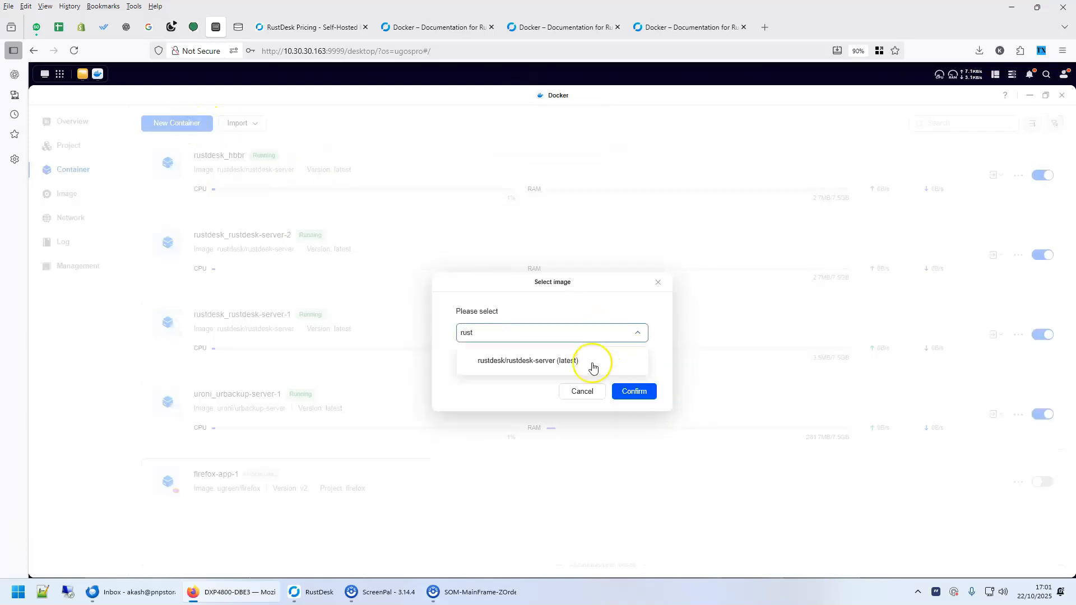
{"action": "left_click", "coordinate": [593, 366]}
{"action": "left_click", "coordinate": [631, 392]}
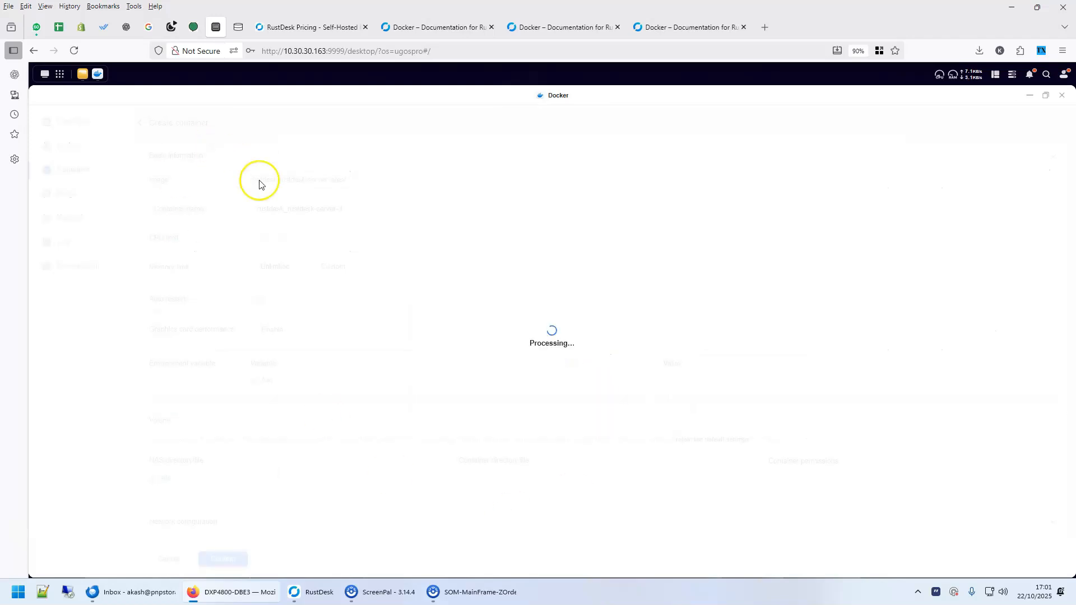
{"action": "left_click", "coordinate": [316, 203]}
{"action": "key", "text": "ctrl+a"}
{"action": "type", "text": "rus"}
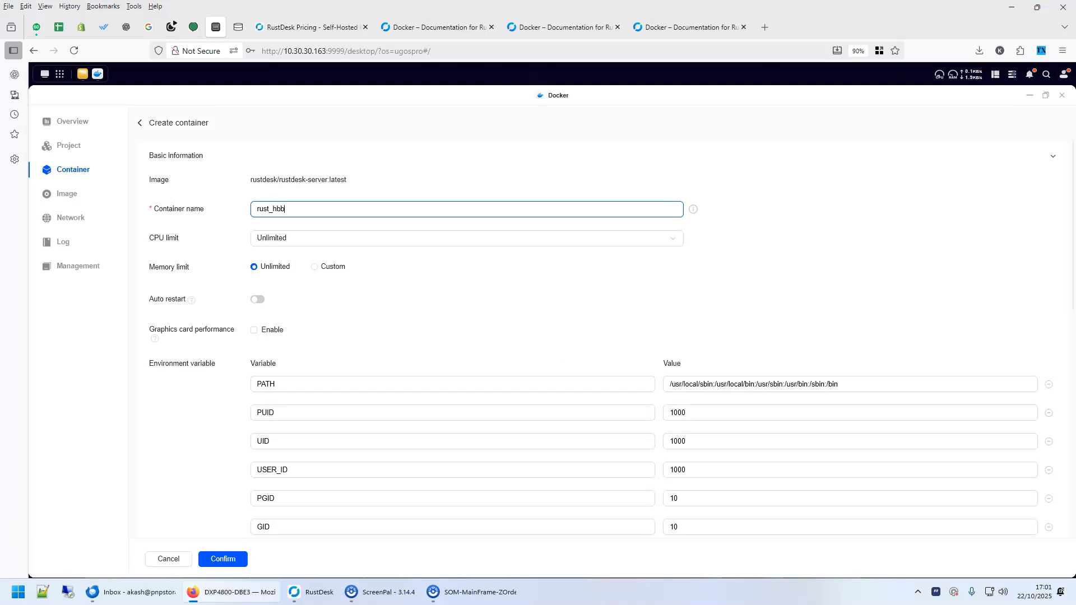
Add a volume to the rust_hbbs container using the NAS folder Shared Folder/docker/rustdesk
{"action": "scroll", "coordinate": [306, 299], "scroll_direction": "down", "scroll_amount": 6}
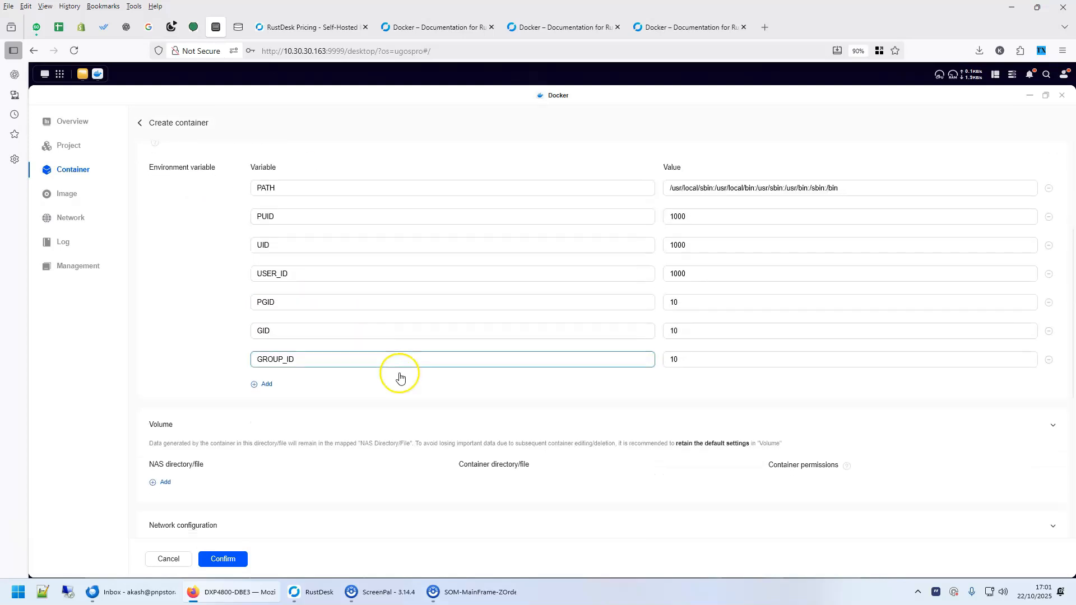
{"action": "left_click", "coordinate": [161, 349]}
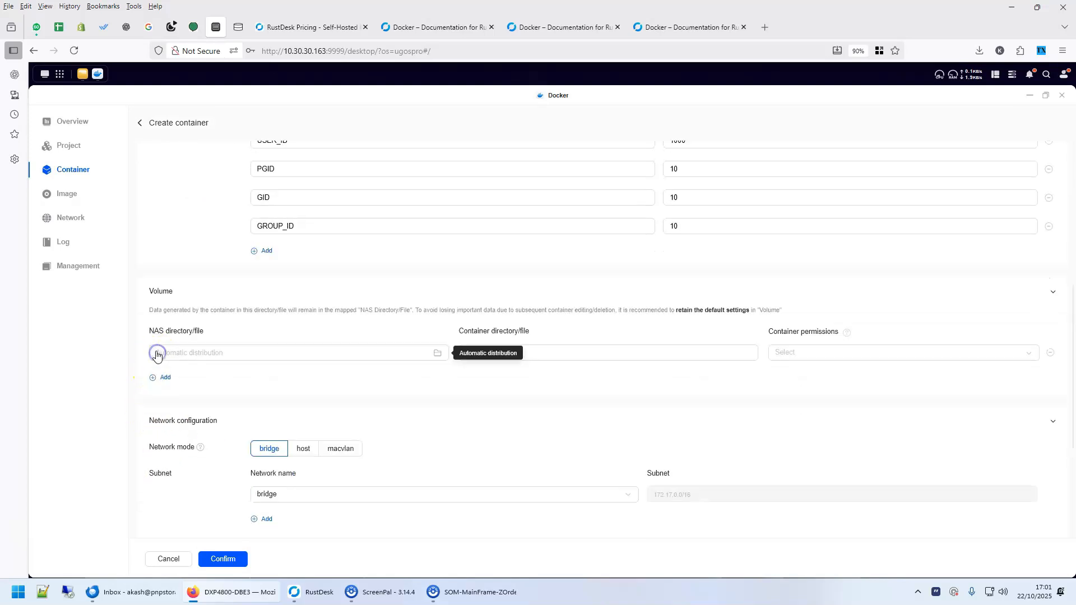
{"action": "left_click", "coordinate": [223, 354]}
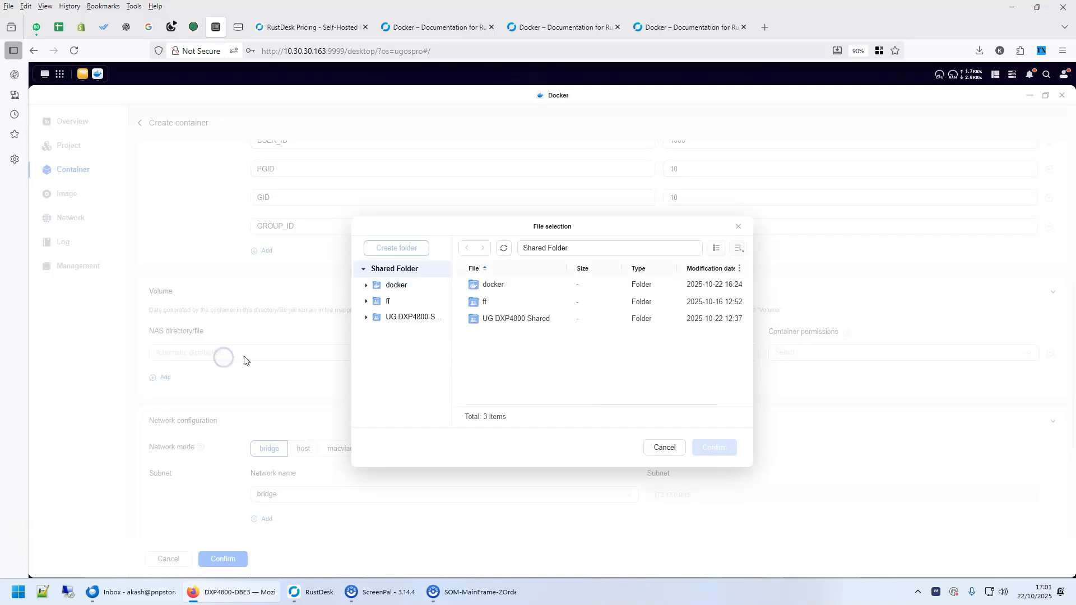
{"action": "double_click", "coordinate": [489, 287]}
{"action": "double_click", "coordinate": [495, 354]}
{"action": "left_click", "coordinate": [705, 447]}
Map the rust_hbbs volume to /root with Read/Write permissions and set the network mode to host
{"action": "left_click", "coordinate": [490, 351]}
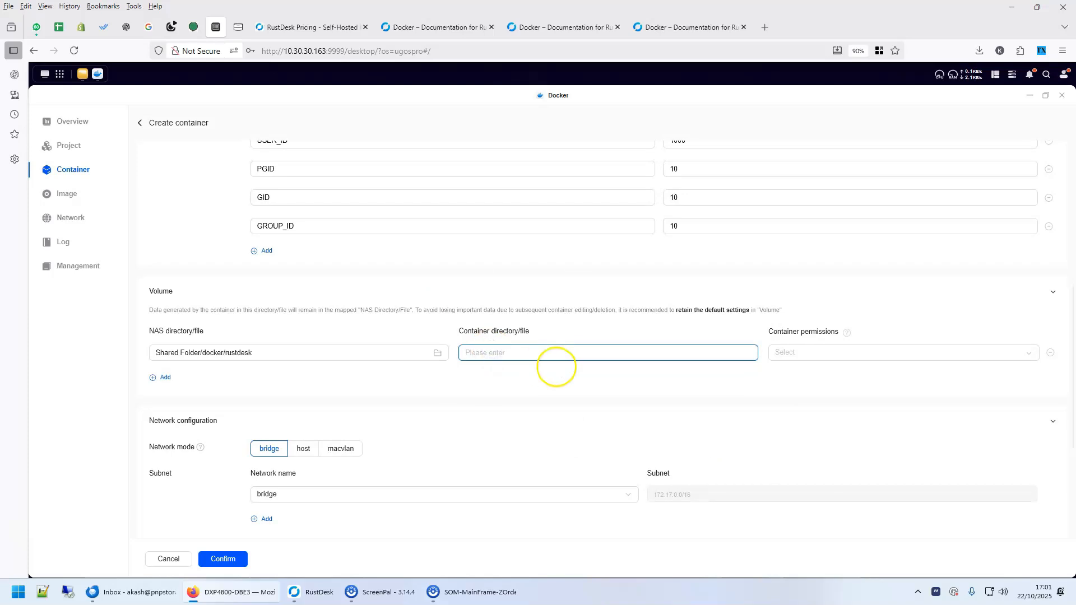
{"action": "type", "text": "/root"}
{"action": "left_click", "coordinate": [881, 351]}
{"action": "left_click", "coordinate": [819, 380]}
{"action": "left_click", "coordinate": [303, 448]}
Add hbbs as the run command for rust_hbbs and create the container, running it after creation
{"action": "scroll", "coordinate": [364, 431], "scroll_direction": "down", "scroll_amount": 1}
{"action": "scroll", "coordinate": [336, 445], "scroll_direction": "down", "scroll_amount": 1}
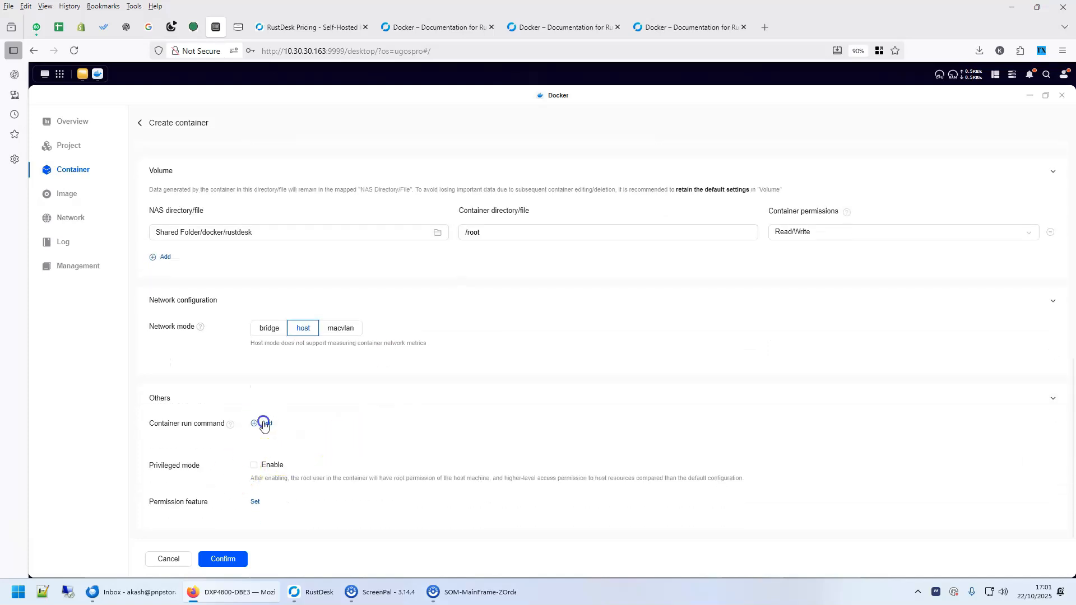
{"action": "left_click", "coordinate": [264, 423]}
{"action": "scroll", "coordinate": [439, 250], "scroll_direction": "up", "scroll_amount": 8}
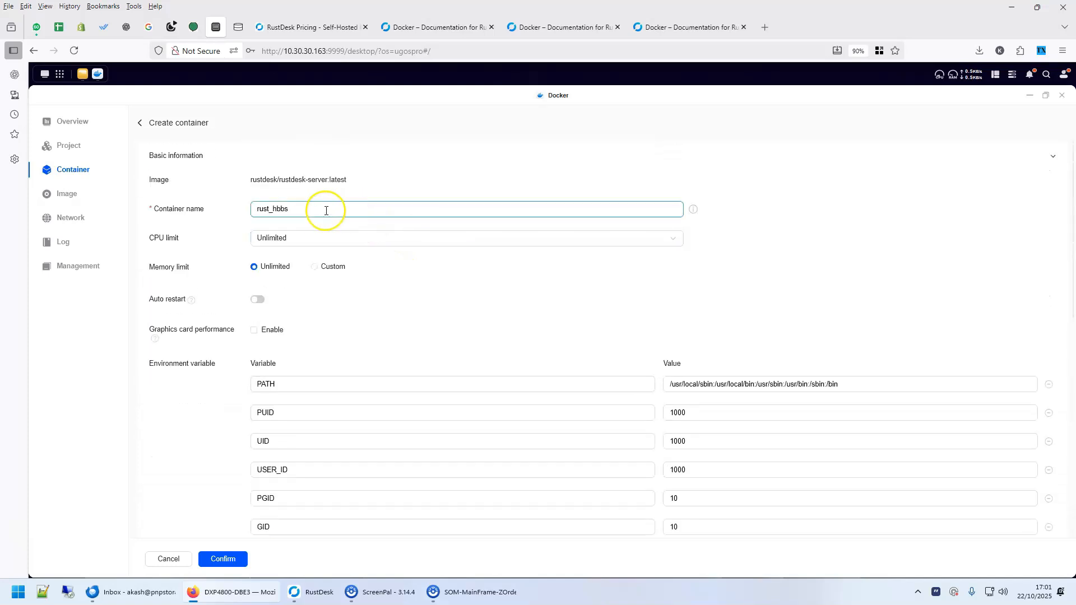
{"action": "scroll", "coordinate": [429, 392], "scroll_direction": "down", "scroll_amount": 9}
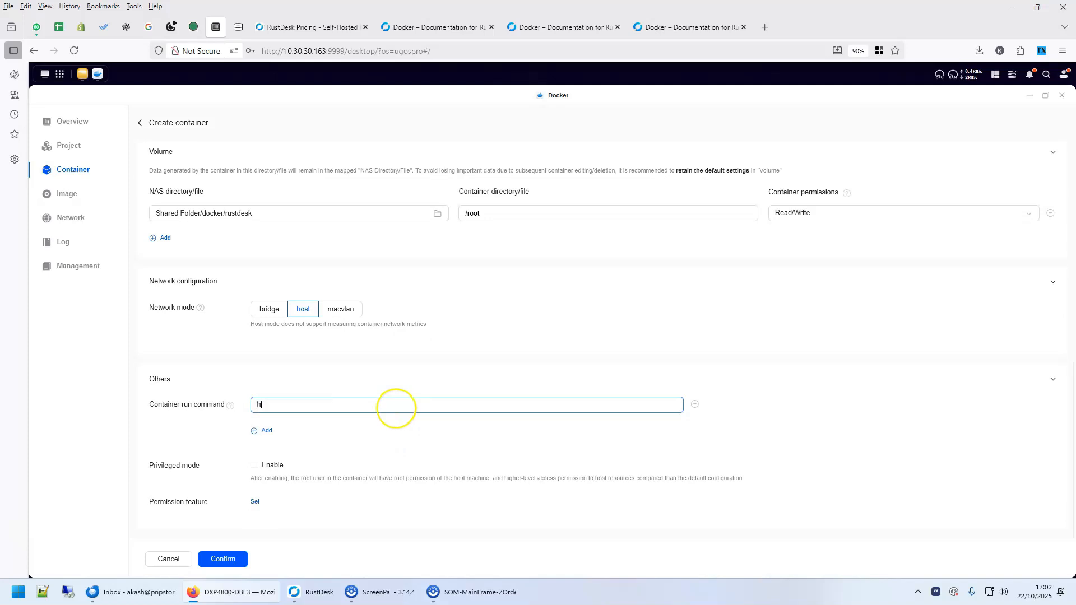
{"action": "left_click", "coordinate": [224, 558]}
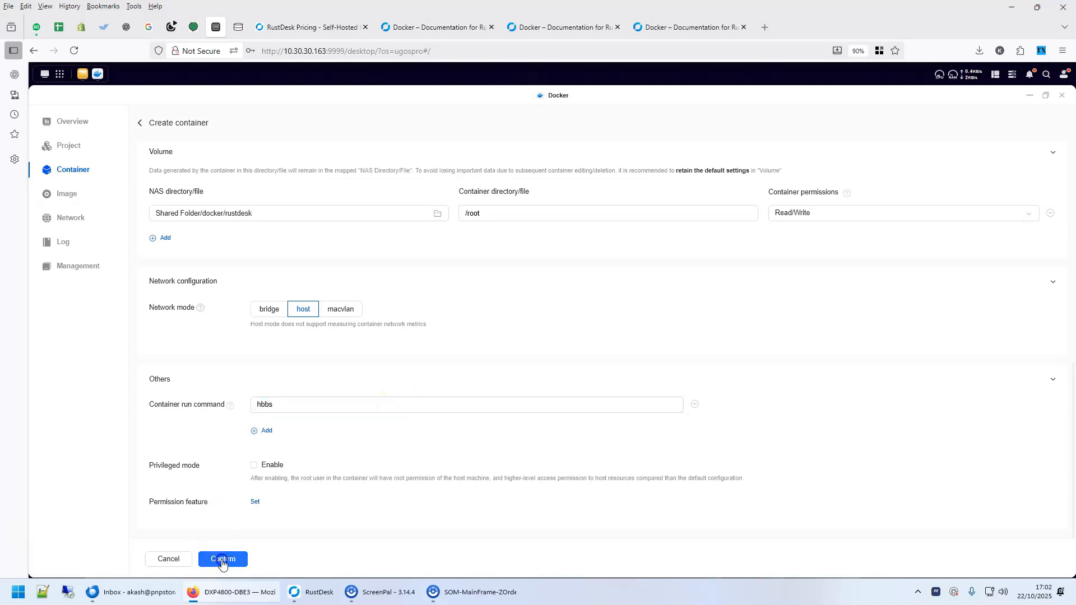
{"action": "left_click", "coordinate": [637, 385]}
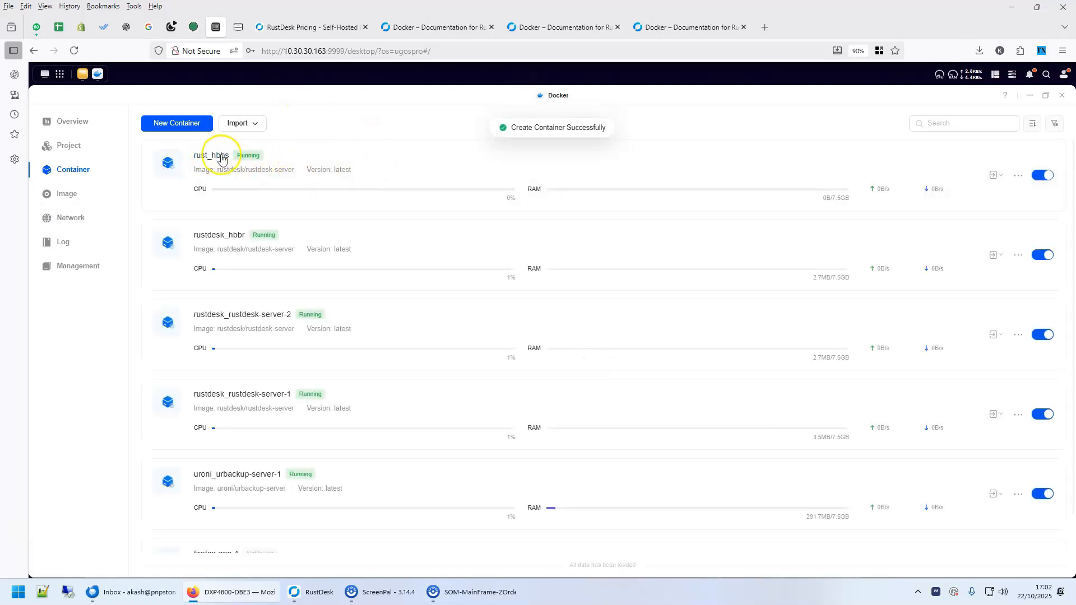
Check the logs of the rust_hbbs and rustdesk_hbbr containers, then return to the container list
{"action": "left_click", "coordinate": [218, 158]}
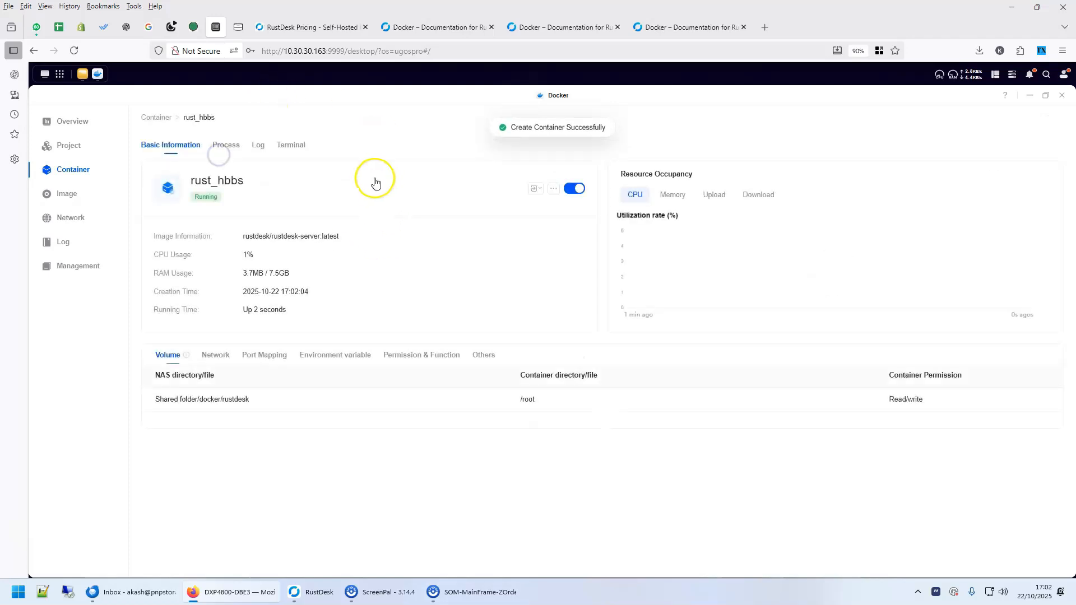
{"action": "left_click", "coordinate": [259, 147]}
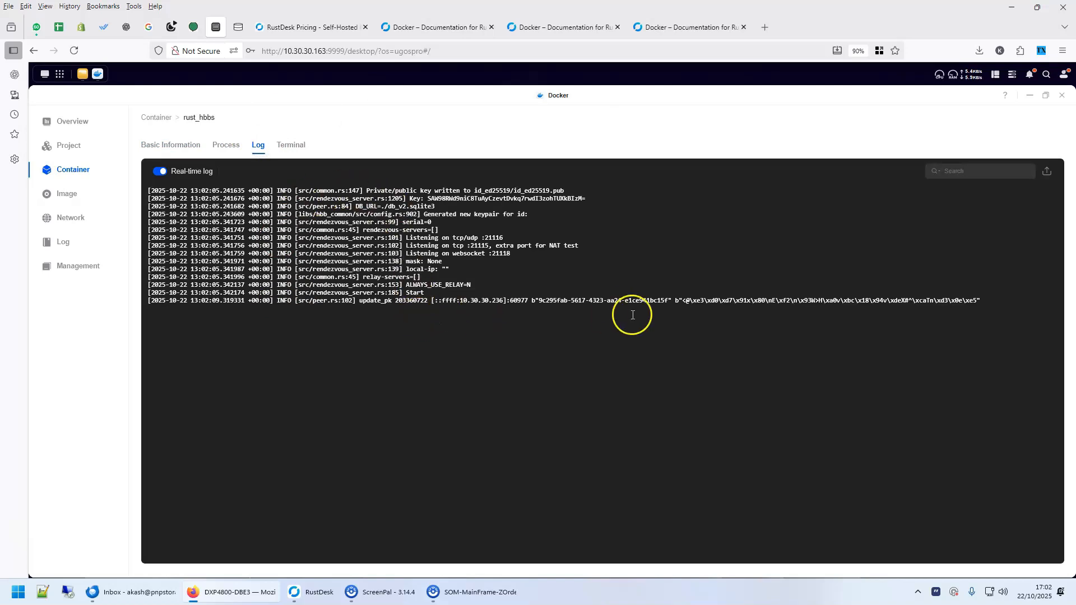
{"action": "left_click", "coordinate": [71, 169]}
{"action": "left_click", "coordinate": [218, 237]}
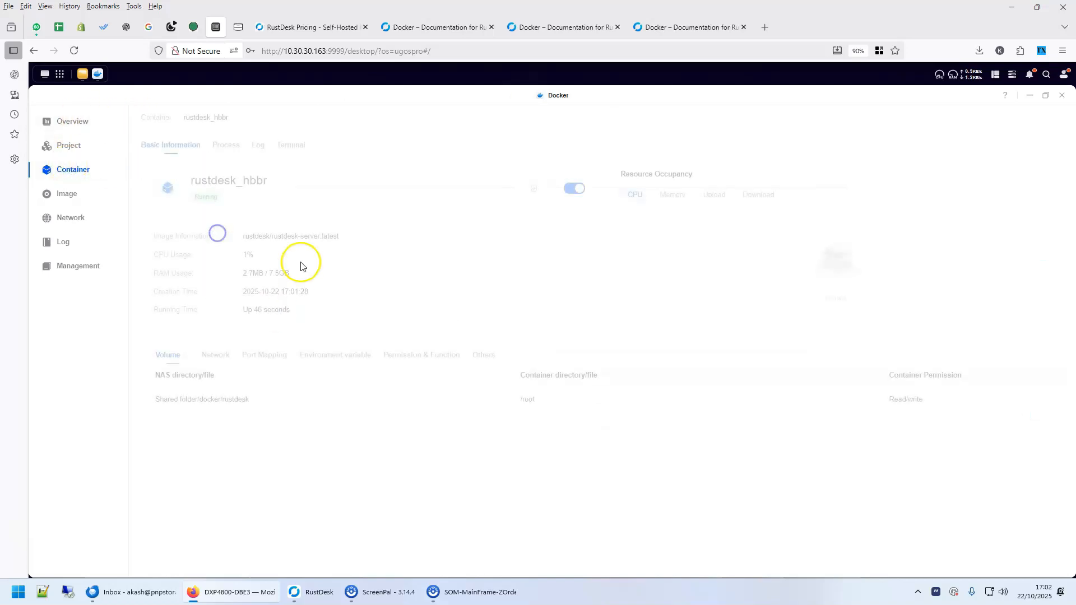
{"action": "left_click", "coordinate": [255, 149]}
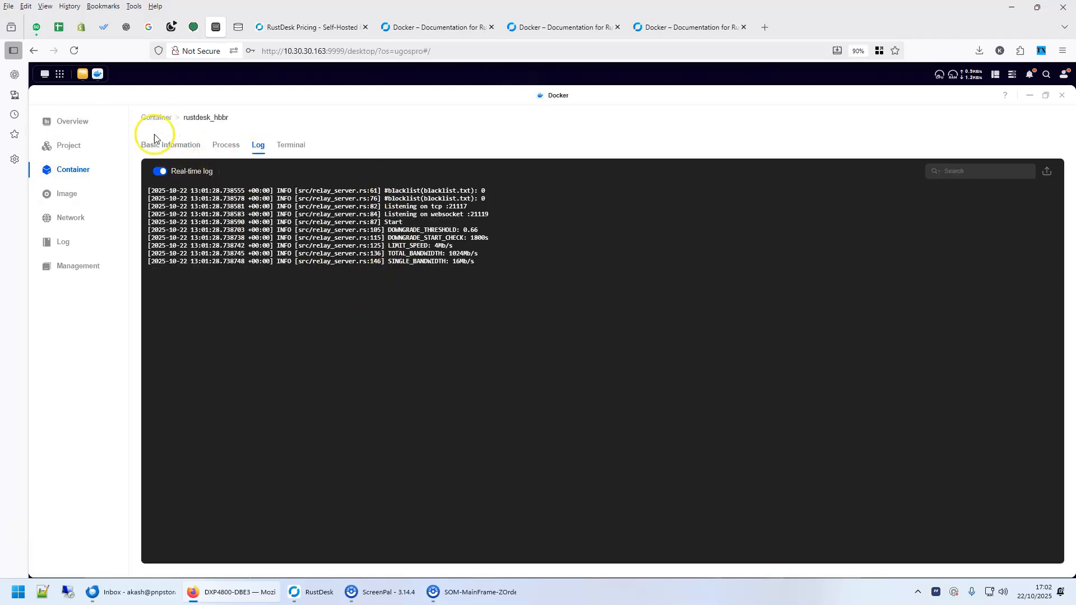
{"action": "left_click", "coordinate": [72, 169]}
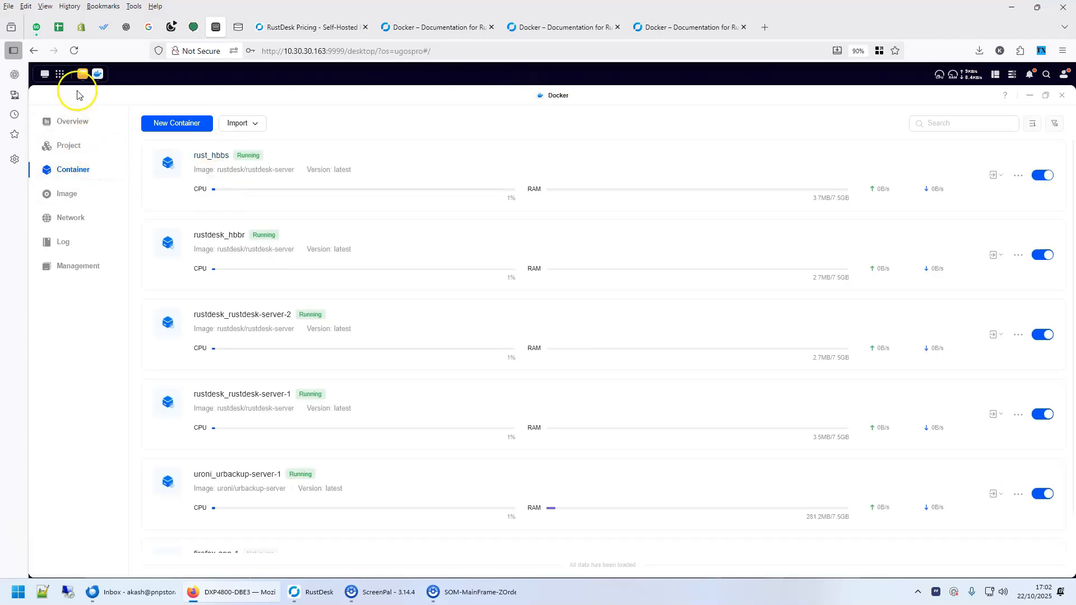
Download the public key file id_ed25519.pub from Shared Folder/docker/rustdesk on the NAS
{"action": "left_click", "coordinate": [83, 74]}
{"action": "left_click", "coordinate": [81, 161]}
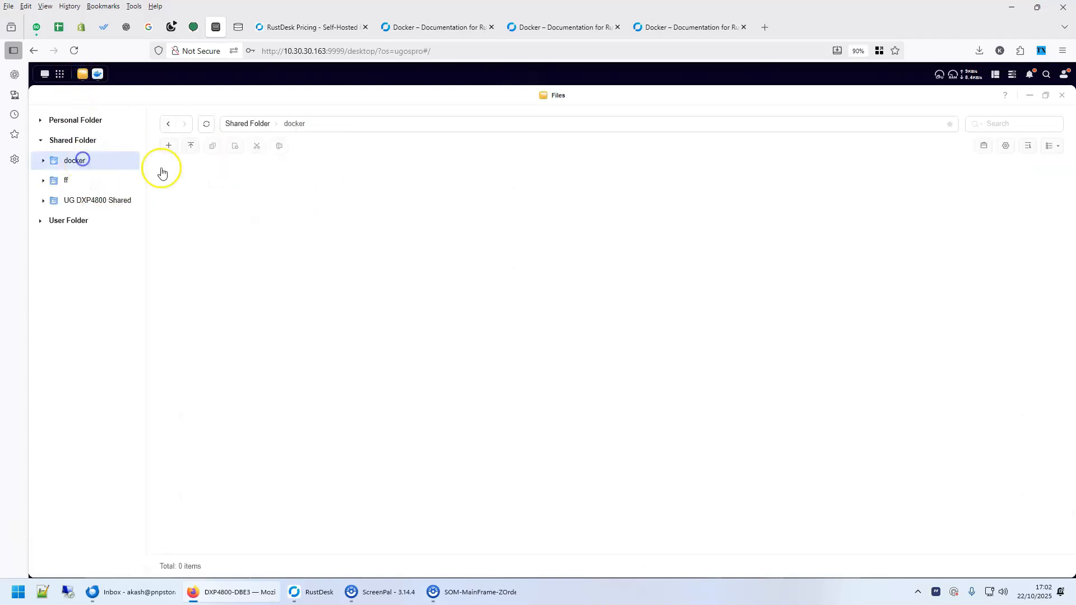
{"action": "double_click", "coordinate": [203, 276]}
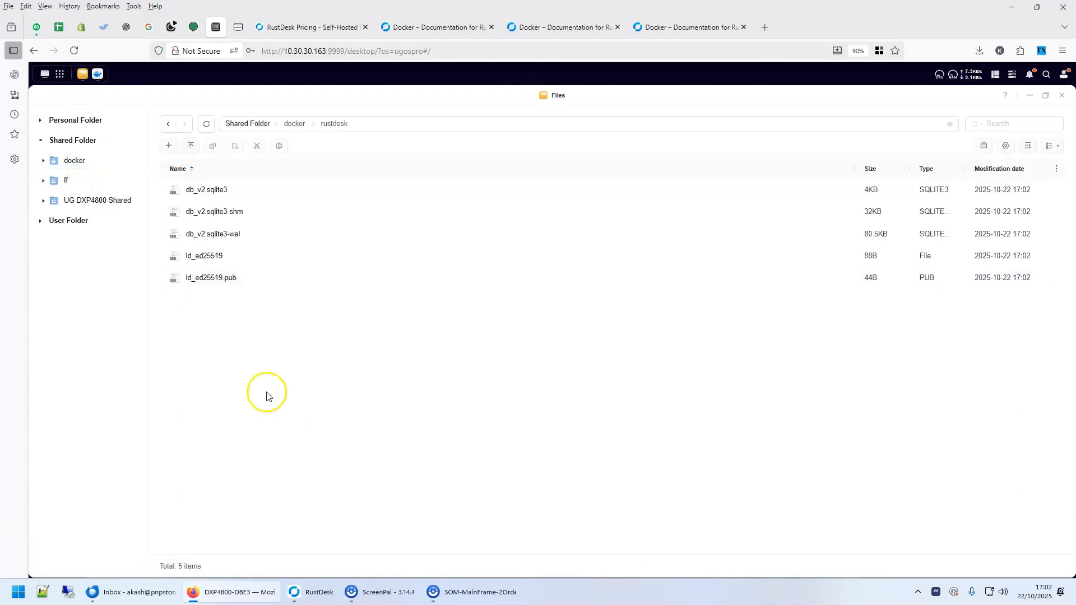
{"action": "left_click", "coordinate": [205, 281]}
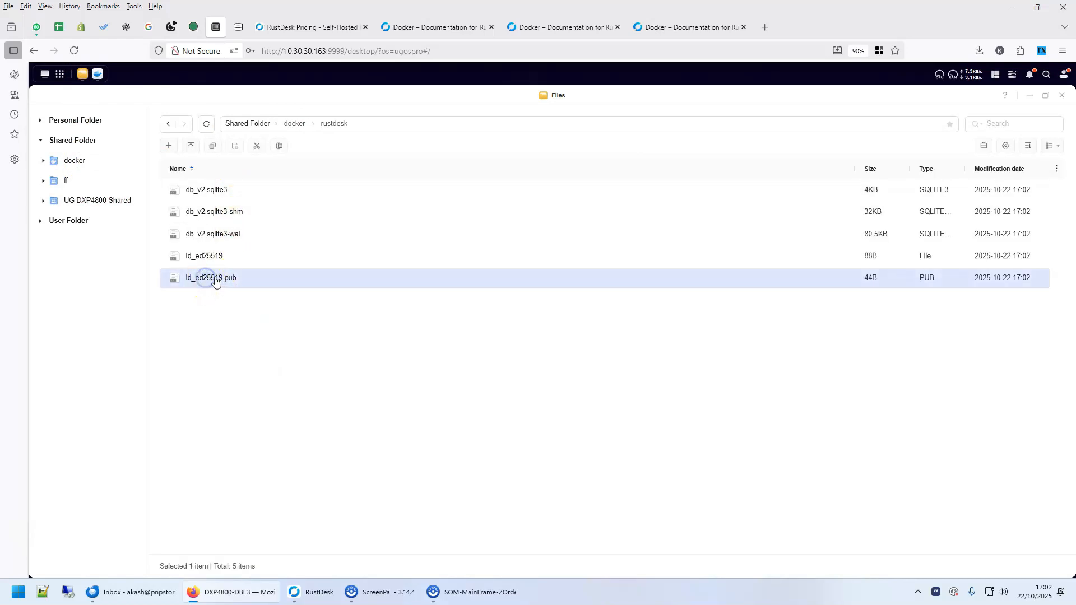
{"action": "right_click", "coordinate": [215, 280]}
{"action": "left_click", "coordinate": [243, 308]}
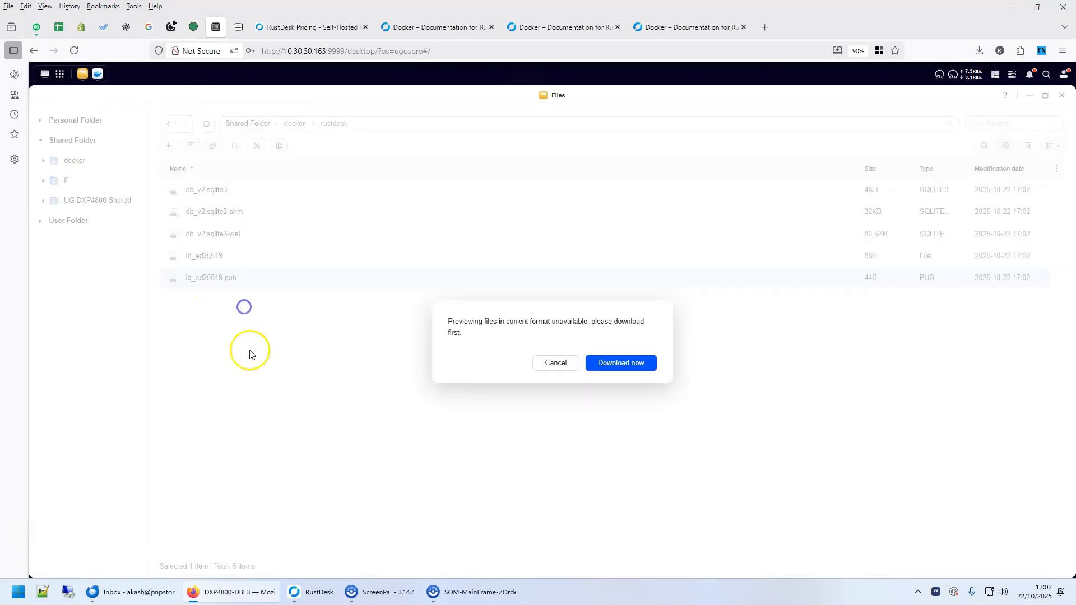
{"action": "left_click", "coordinate": [615, 362]}
Open the downloaded id_ed25519(2).pub in Notepad++ and select the entire key text
{"action": "left_click", "coordinate": [972, 80]}
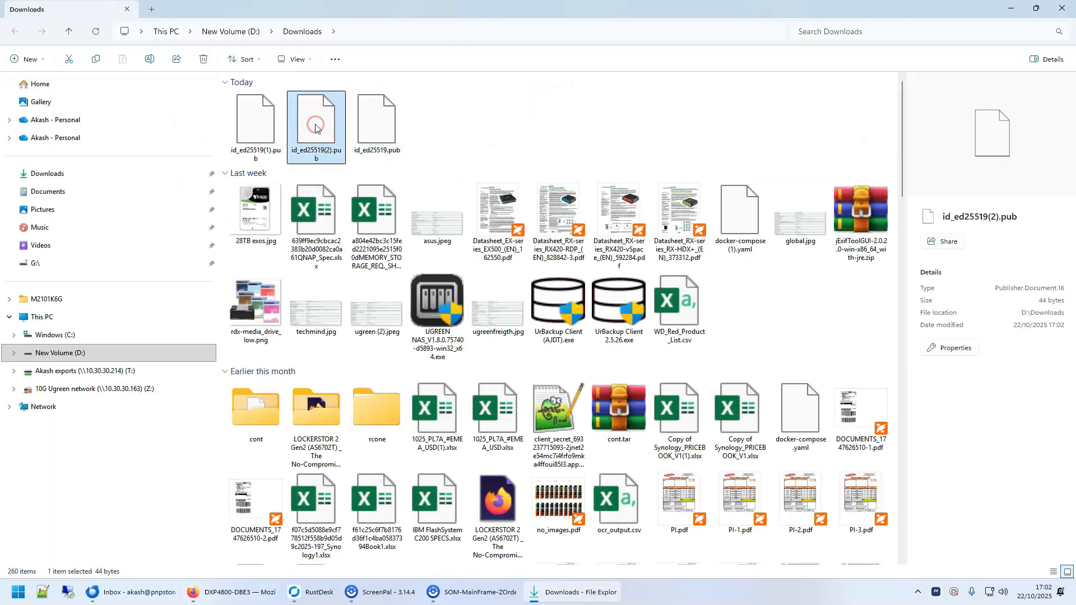
{"action": "right_click", "coordinate": [315, 123]}
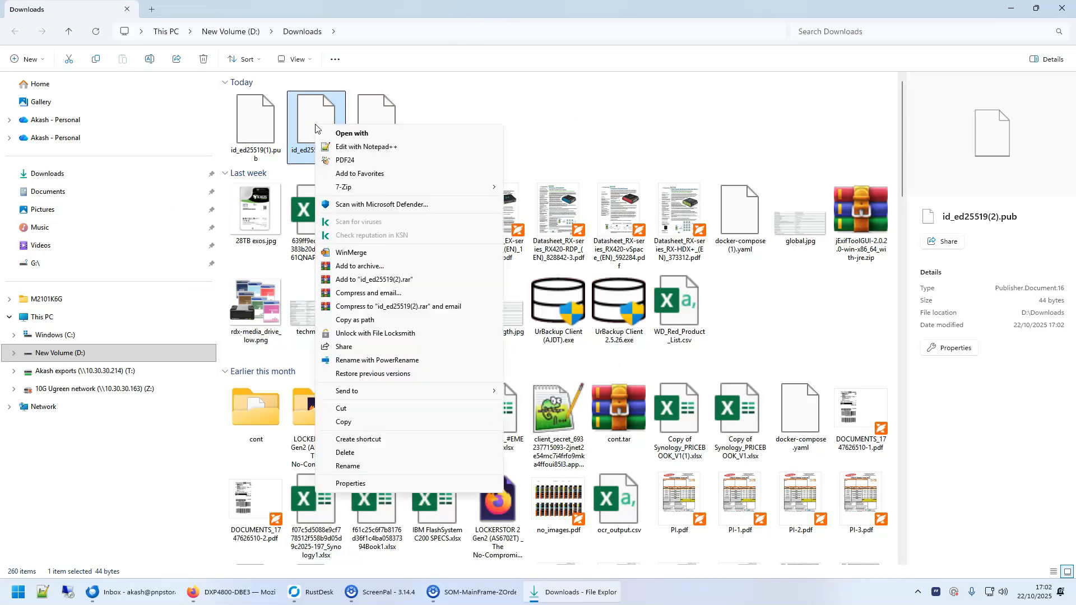
{"action": "left_click", "coordinate": [363, 146]}
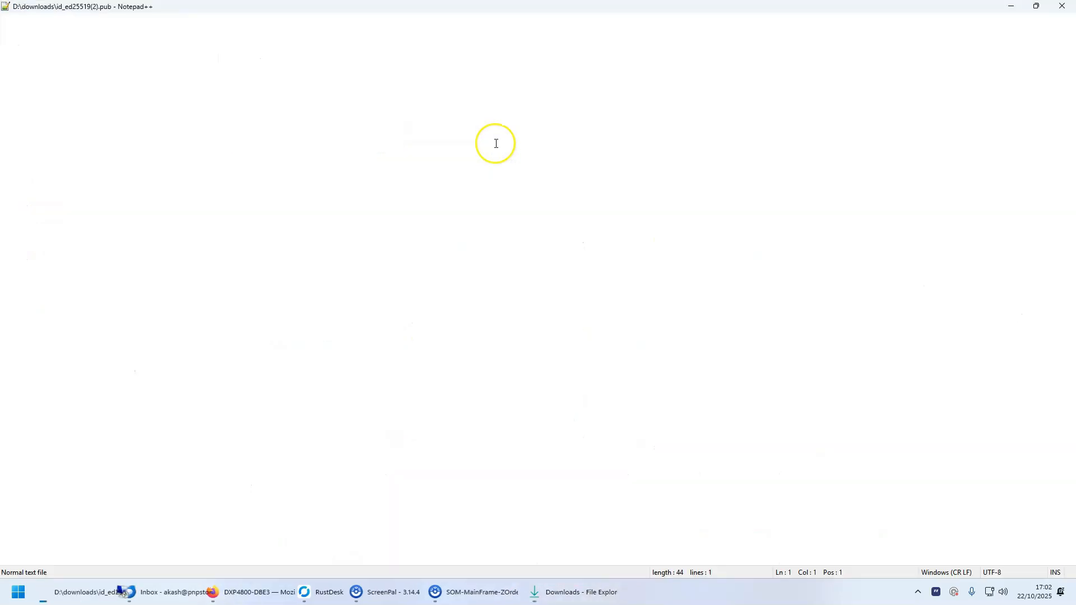
{"action": "left_click_drag", "start_coordinate": [238, 63], "coordinate": [31, 56]}
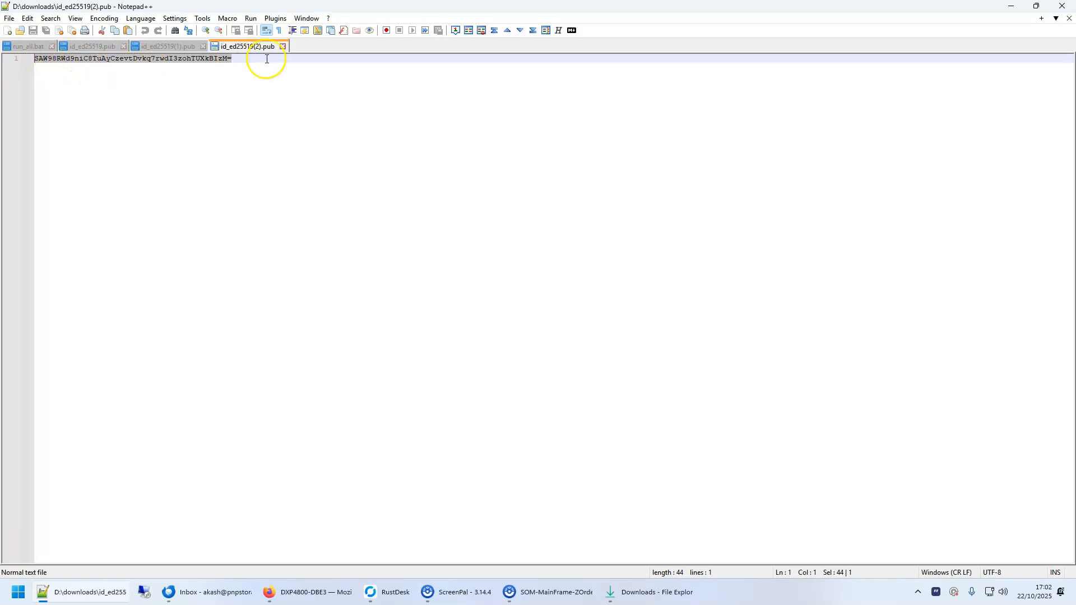
Switch to Firefox, look over the RustDesk pricing page and open the site's home page
{"action": "left_click", "coordinate": [303, 592]}
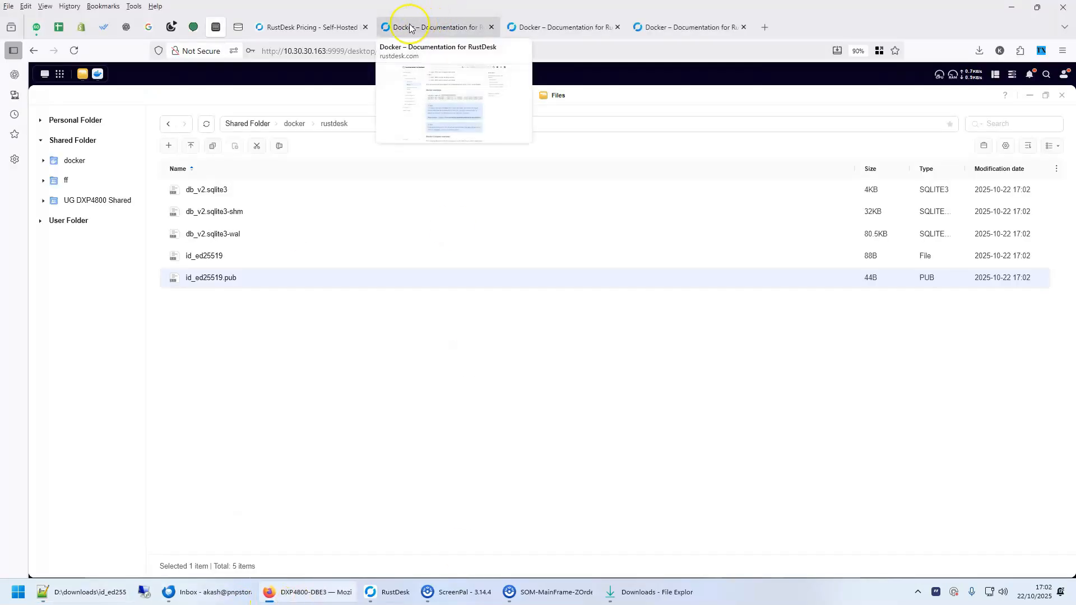
{"action": "left_click", "coordinate": [325, 28]}
{"action": "scroll", "coordinate": [393, 314], "scroll_direction": "up", "scroll_amount": 6}
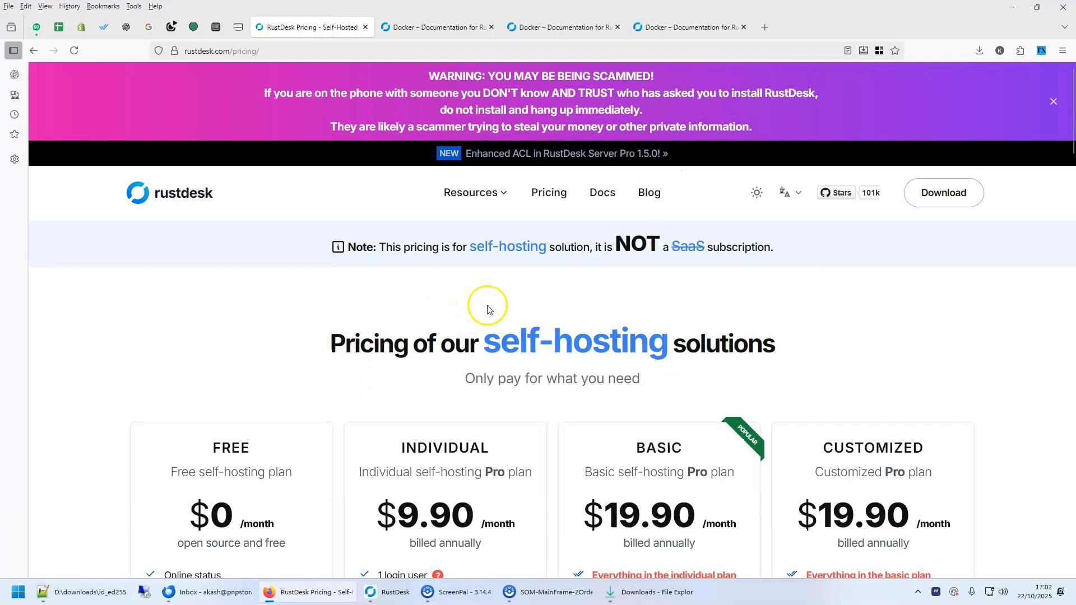
{"action": "mouse_move", "coordinate": [504, 202]}
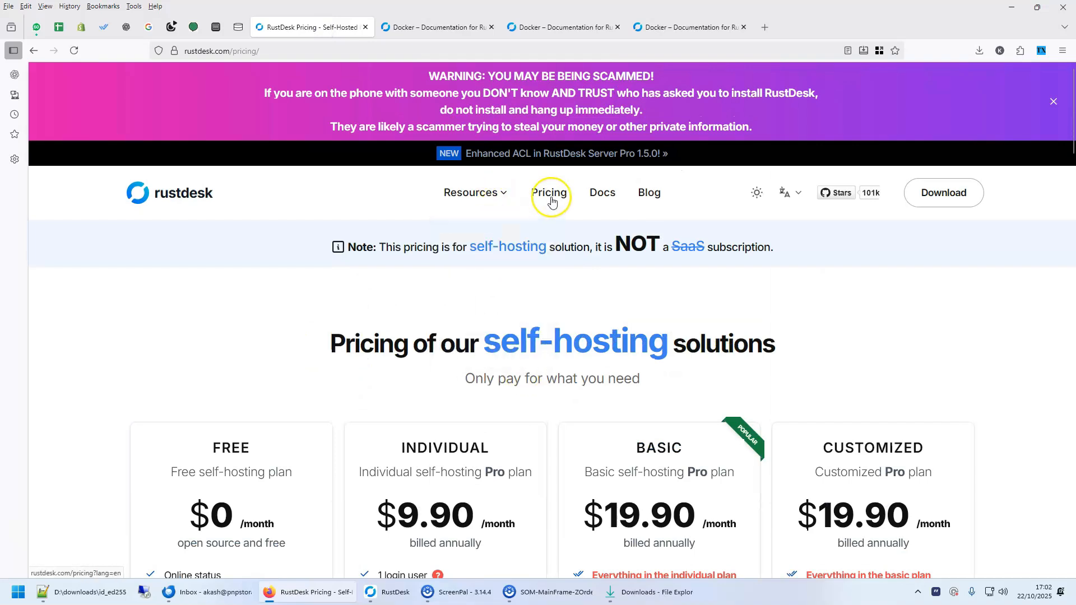
{"action": "scroll", "coordinate": [302, 415], "scroll_direction": "down", "scroll_amount": 4}
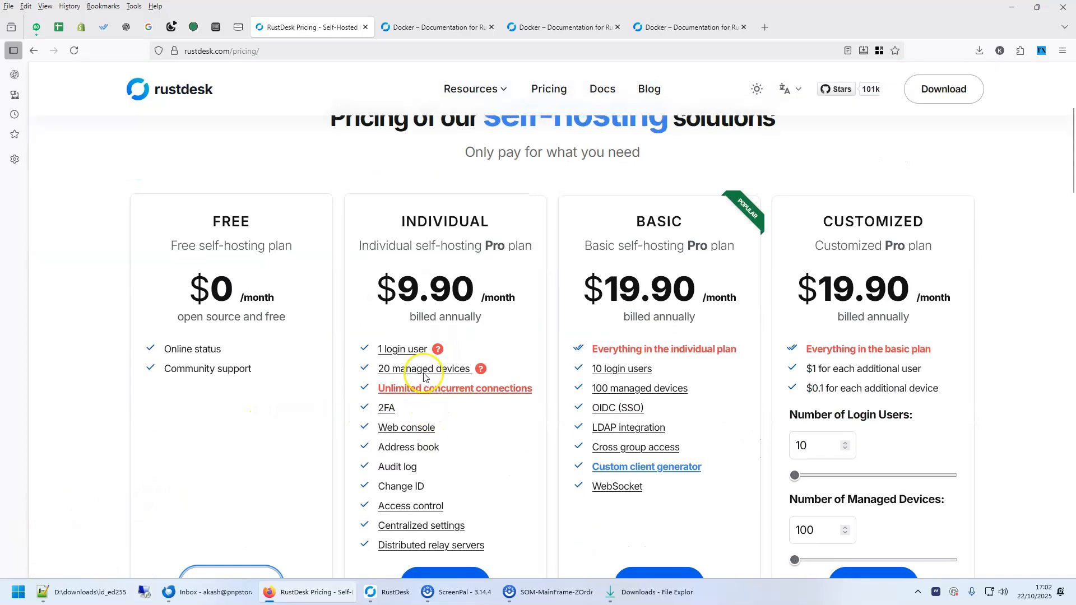
{"action": "scroll", "coordinate": [389, 398], "scroll_direction": "up", "scroll_amount": 4}
{"action": "left_click", "coordinate": [177, 203]}
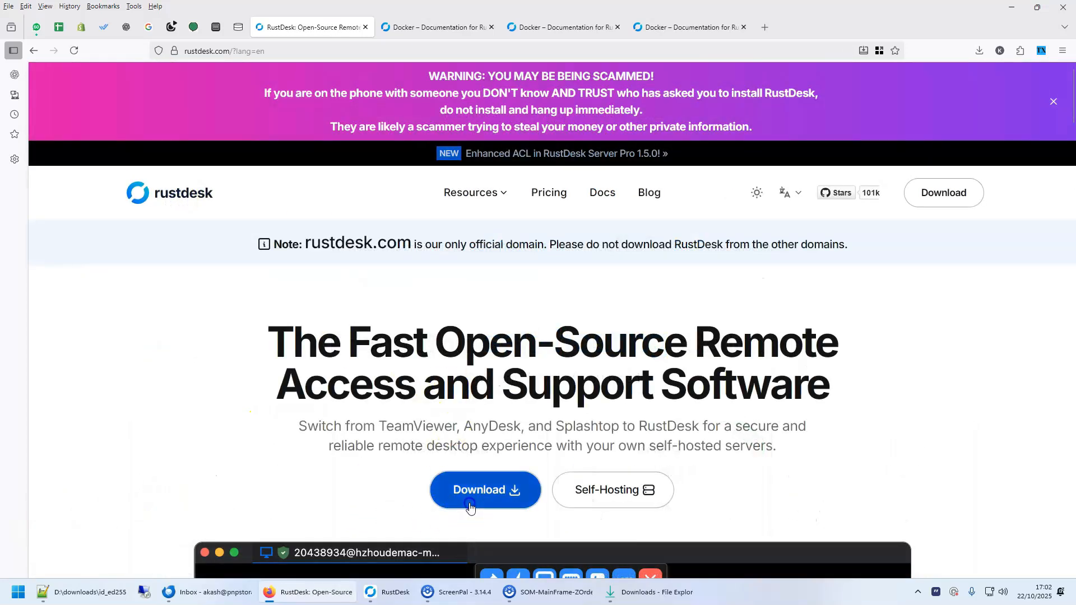
Open the RustDesk 1.4.3 client download page on GitHub, then switch to the RustDesk client and minimize the windows behind it
{"action": "left_click", "coordinate": [473, 491]}
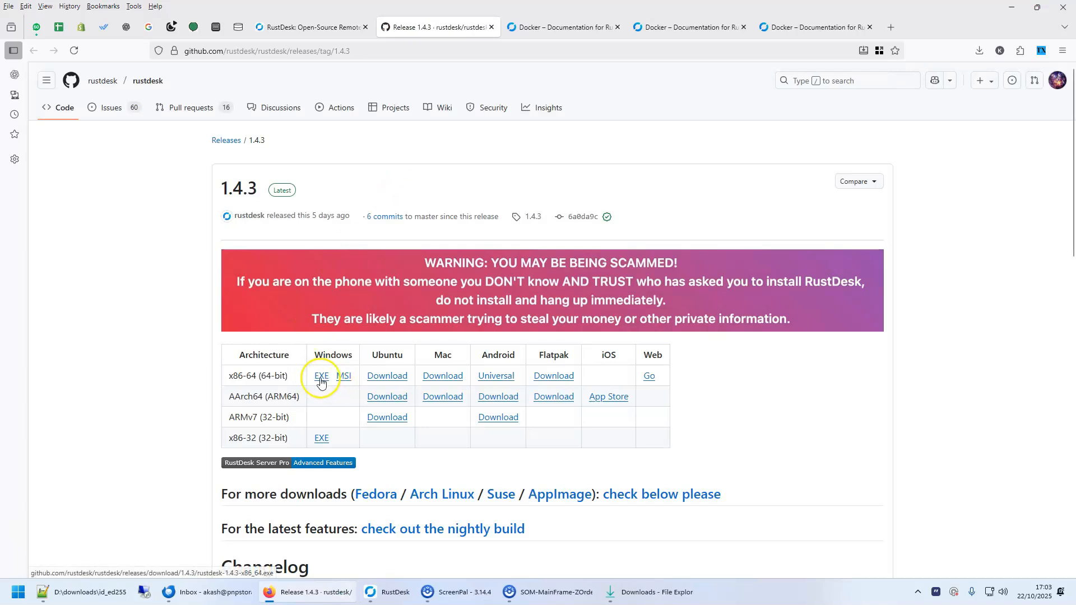
{"action": "left_click", "coordinate": [386, 592]}
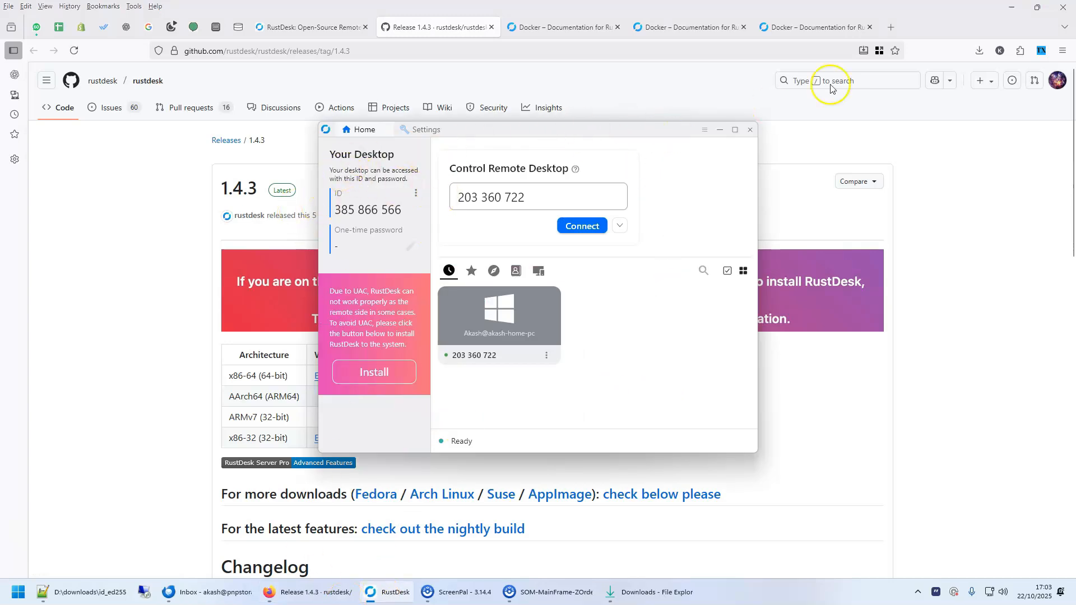
{"action": "left_click", "coordinate": [1012, 7]}
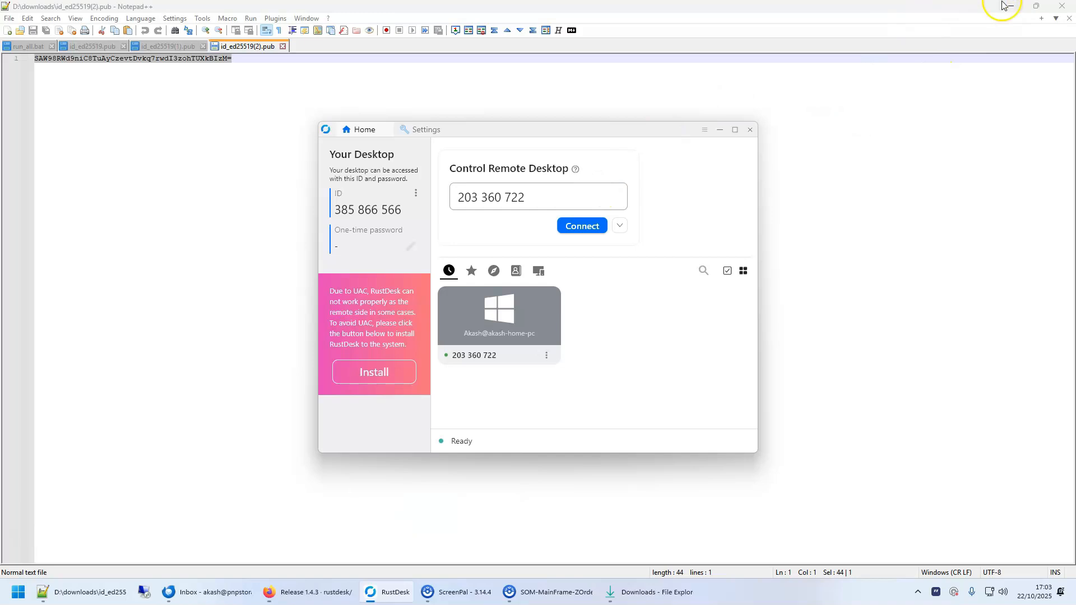
{"action": "left_click", "coordinate": [1004, 6]}
{"action": "left_click", "coordinate": [1012, 9]}
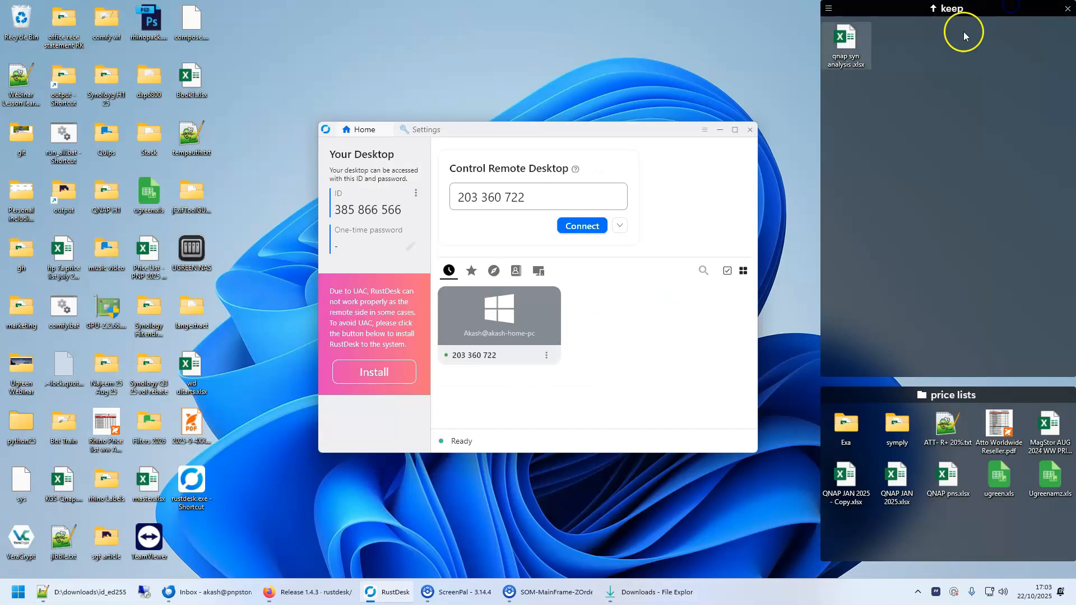
Open the RustDesk client settings and look through the General and Security options, including the password and ID sections
{"action": "left_click", "coordinate": [704, 133]}
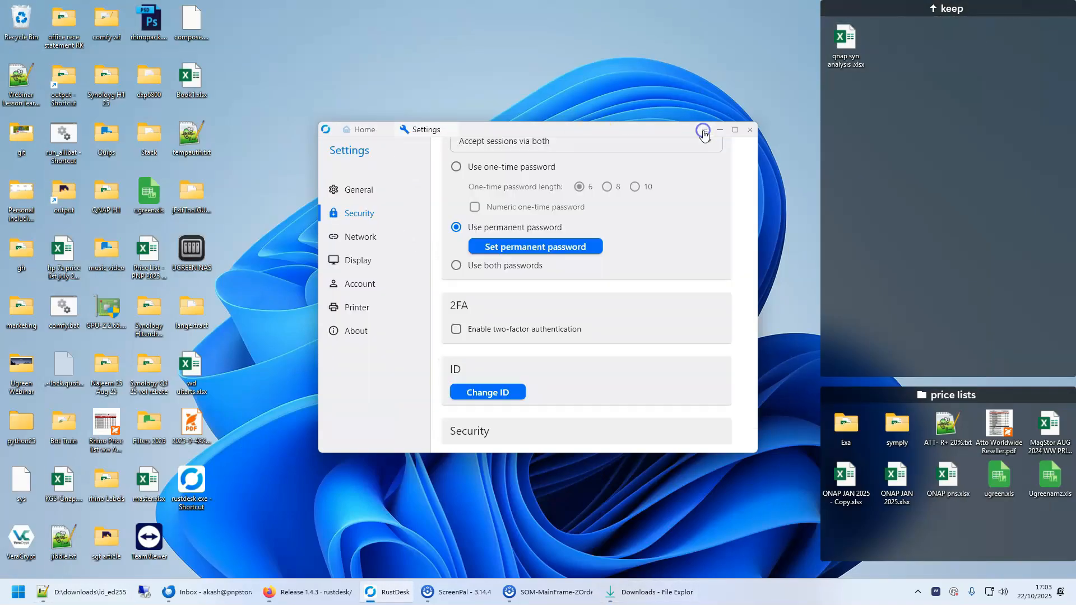
{"action": "left_click", "coordinate": [345, 190]}
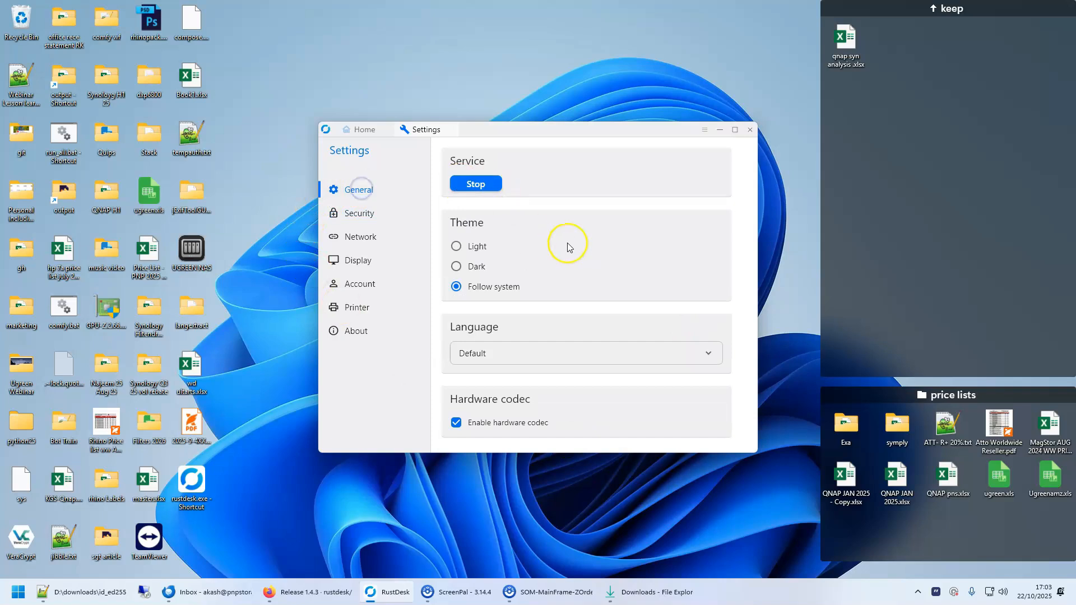
{"action": "scroll", "coordinate": [575, 265], "scroll_direction": "down", "scroll_amount": 5}
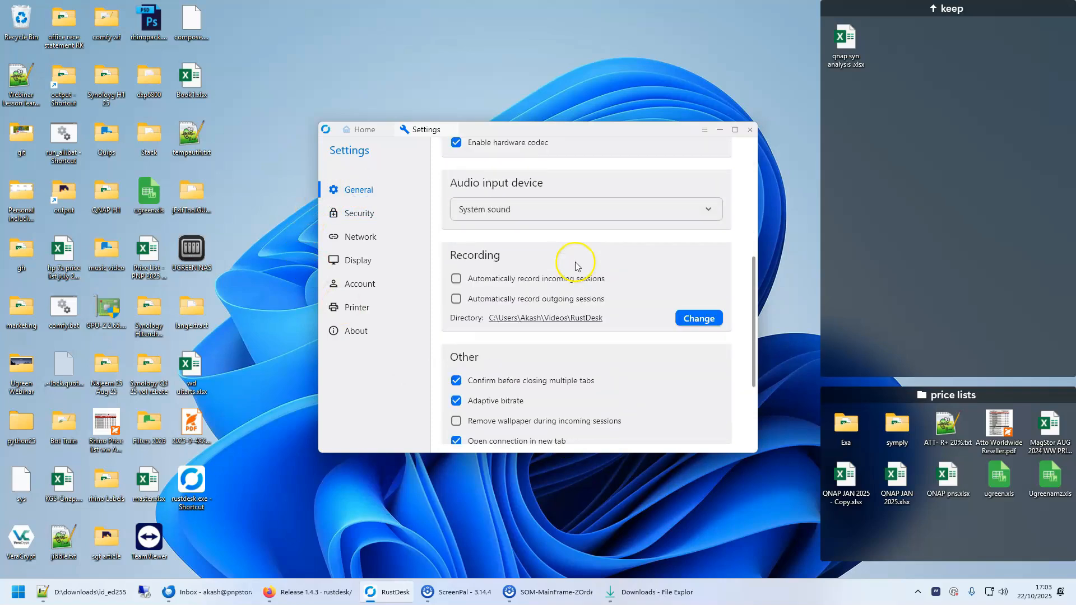
{"action": "scroll", "coordinate": [566, 386], "scroll_direction": "down", "scroll_amount": 2}
{"action": "left_click", "coordinate": [338, 213]}
{"action": "scroll", "coordinate": [656, 190], "scroll_direction": "up", "scroll_amount": 1}
{"action": "scroll", "coordinate": [600, 229], "scroll_direction": "up", "scroll_amount": 4}
{"action": "scroll", "coordinate": [572, 253], "scroll_direction": "down", "scroll_amount": 4}
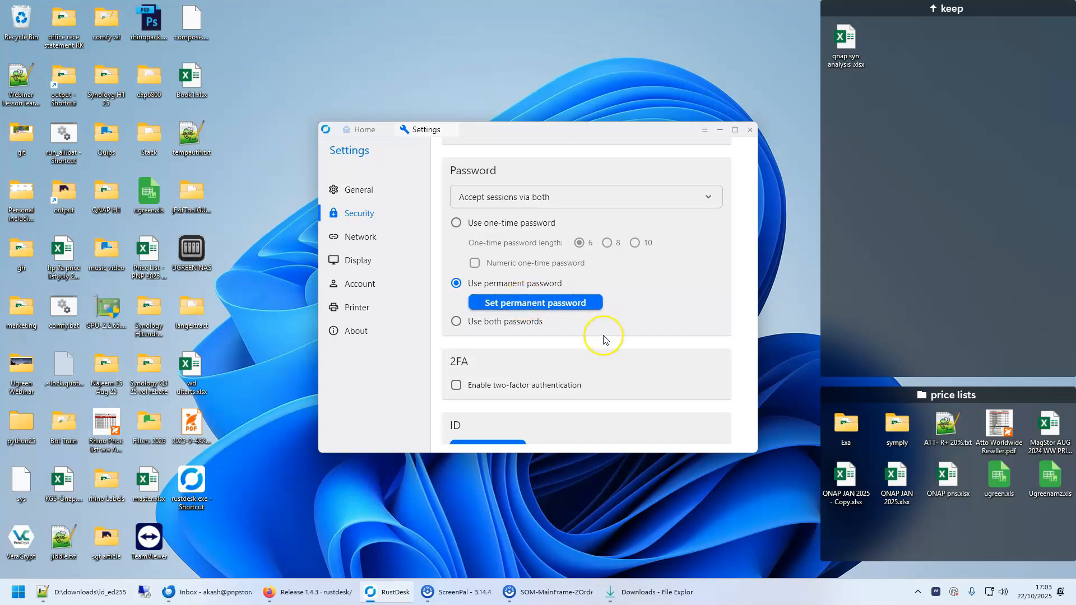
{"action": "scroll", "coordinate": [577, 343], "scroll_direction": "down", "scroll_amount": 2}
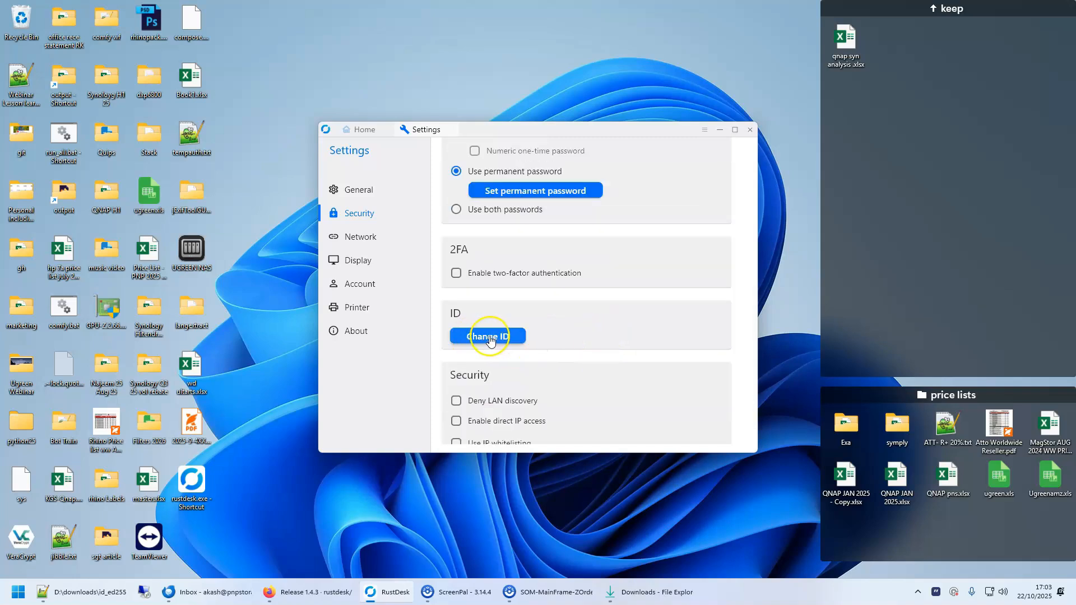
Open the ID/Relay server network settings and check the ID server and relay server addresses
{"action": "left_click", "coordinate": [361, 238]}
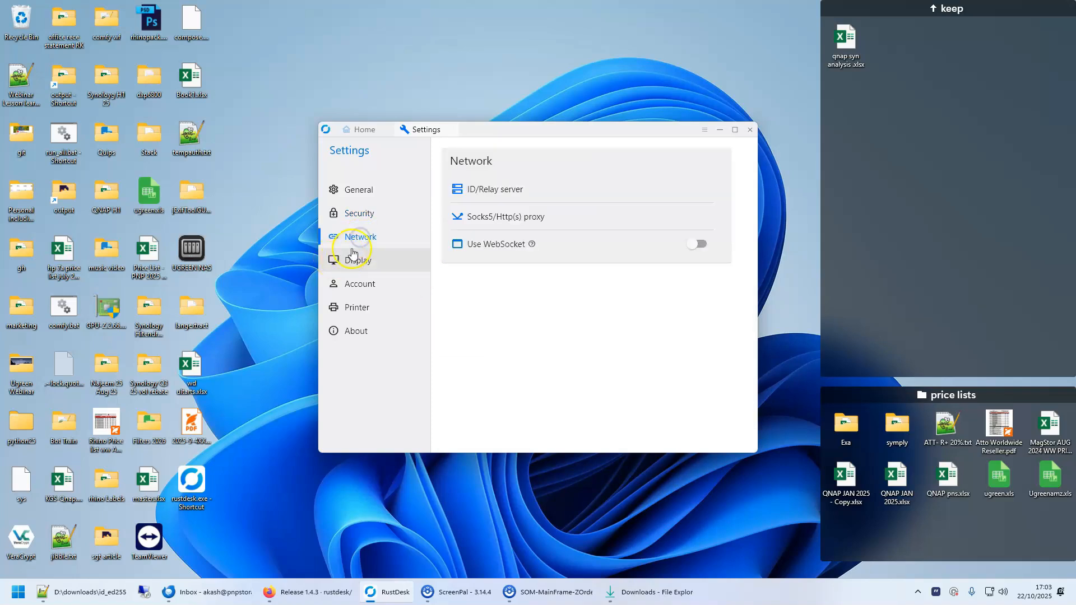
{"action": "left_click", "coordinate": [507, 192]}
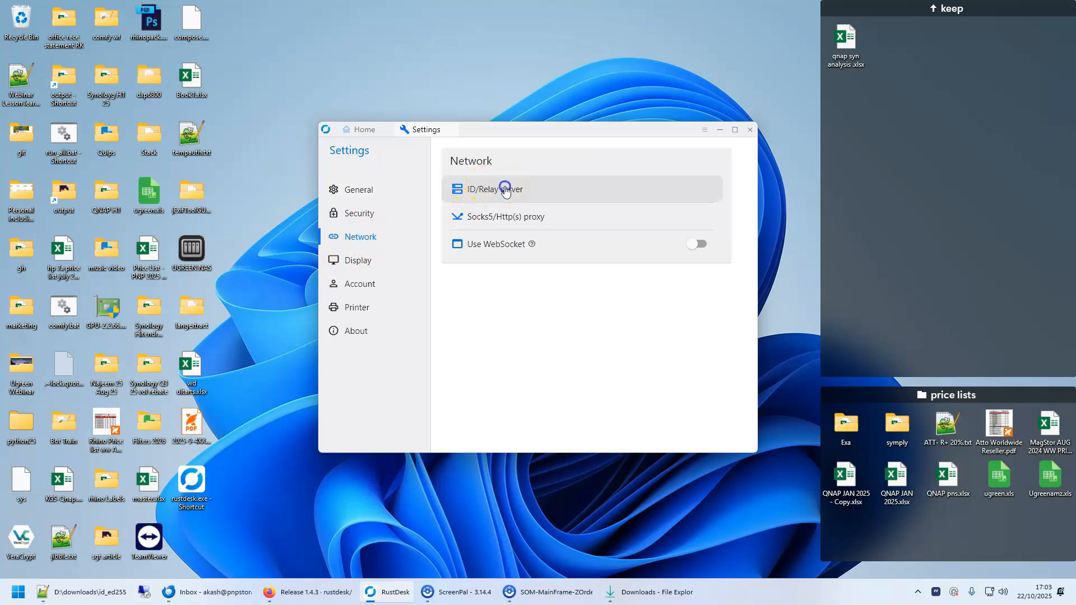
{"action": "left_click", "coordinate": [472, 258]}
{"action": "left_click_drag", "start_coordinate": [528, 257], "coordinate": [457, 256]}
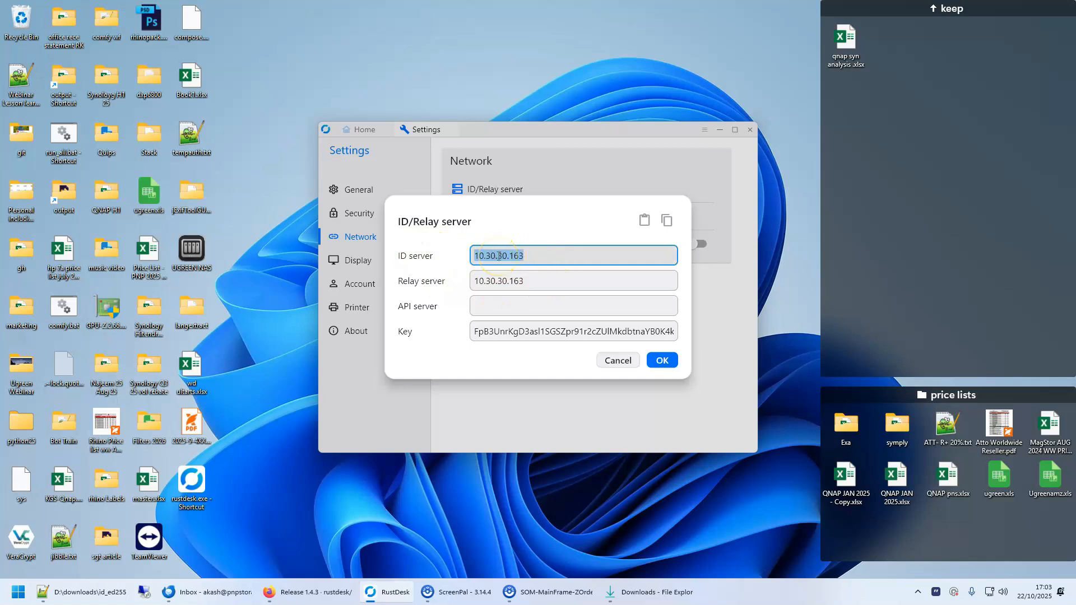
{"action": "left_click", "coordinate": [422, 284]}
{"action": "left_click_drag", "start_coordinate": [538, 283], "coordinate": [461, 284]}
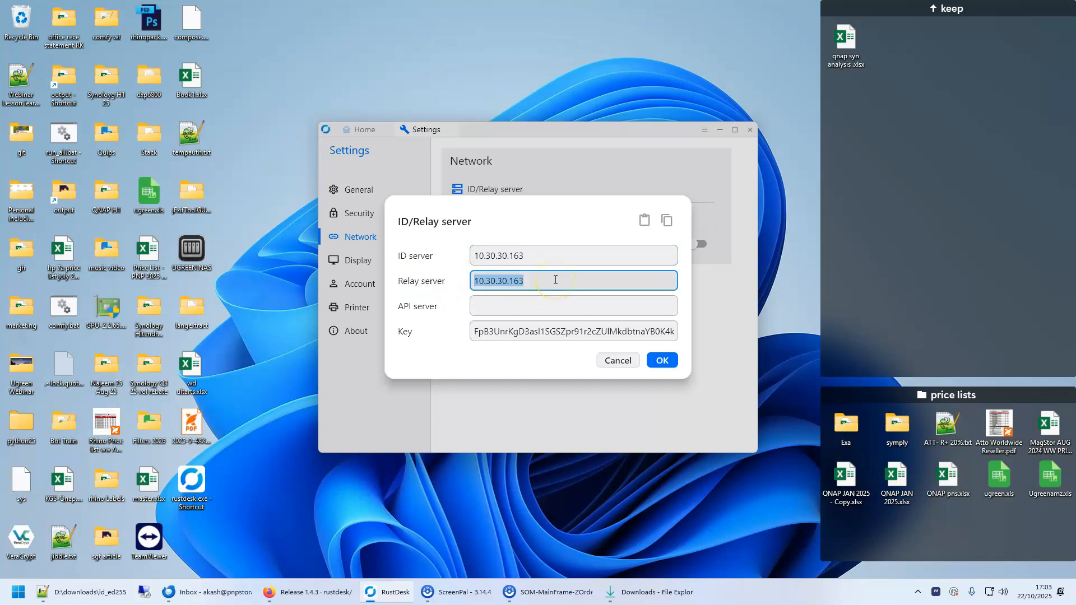
Compare the Key field with the public key in Notepad++, then close the ID/Relay server settings without saving
{"action": "left_click", "coordinate": [410, 332]}
{"action": "left_click", "coordinate": [517, 335]}
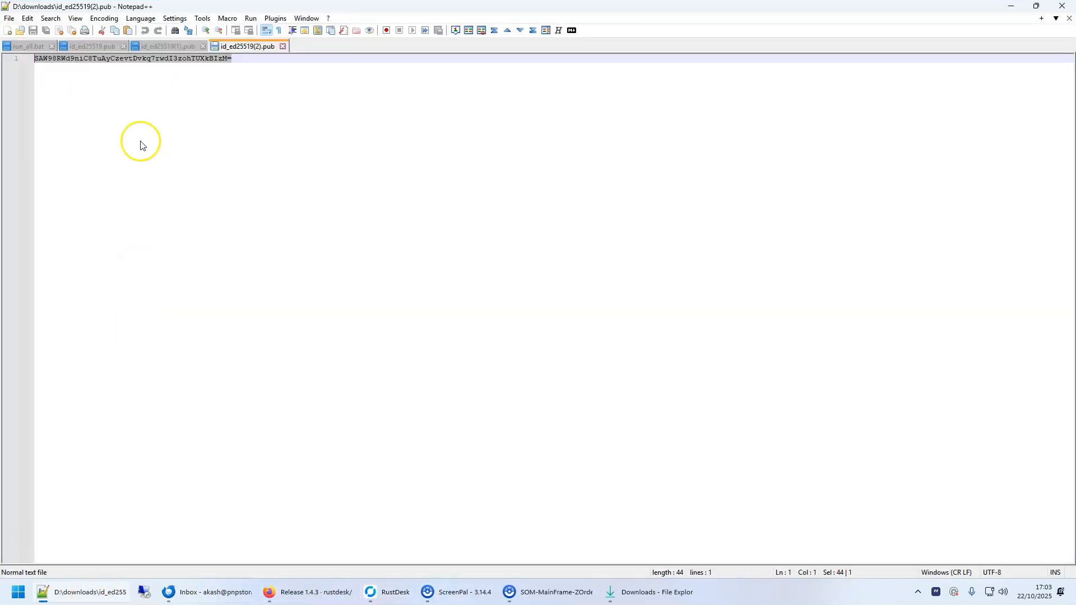
{"action": "left_click", "coordinate": [84, 593]}
{"action": "left_click", "coordinate": [387, 592]}
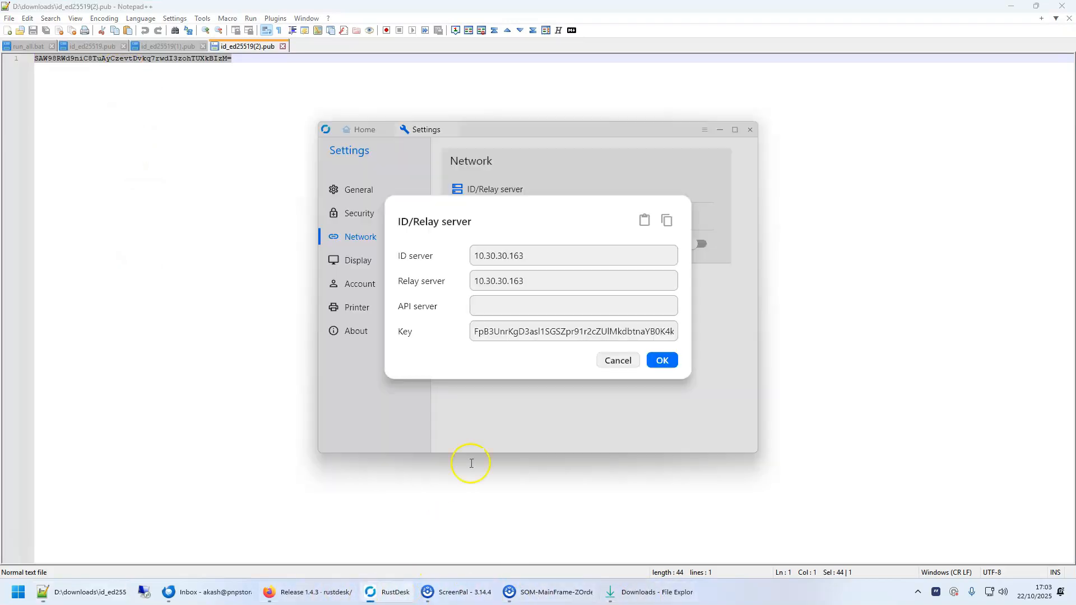
{"action": "left_click", "coordinate": [618, 360]}
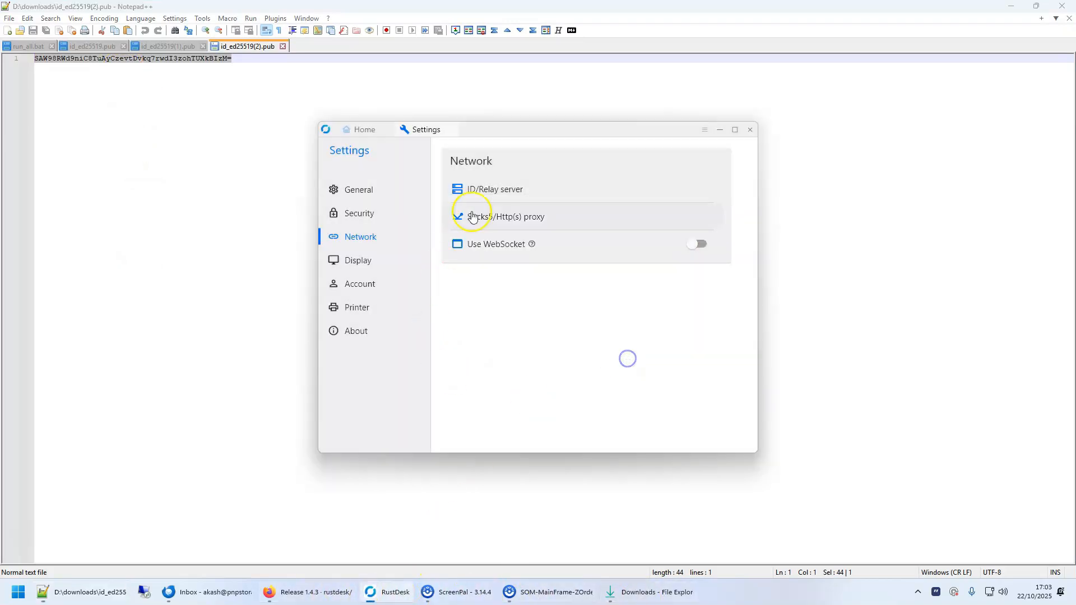
Run a test remote session to the home PC already entered in RustDesk, opening and dismissing its Start menu before disconnecting
{"action": "left_click", "coordinate": [356, 131]}
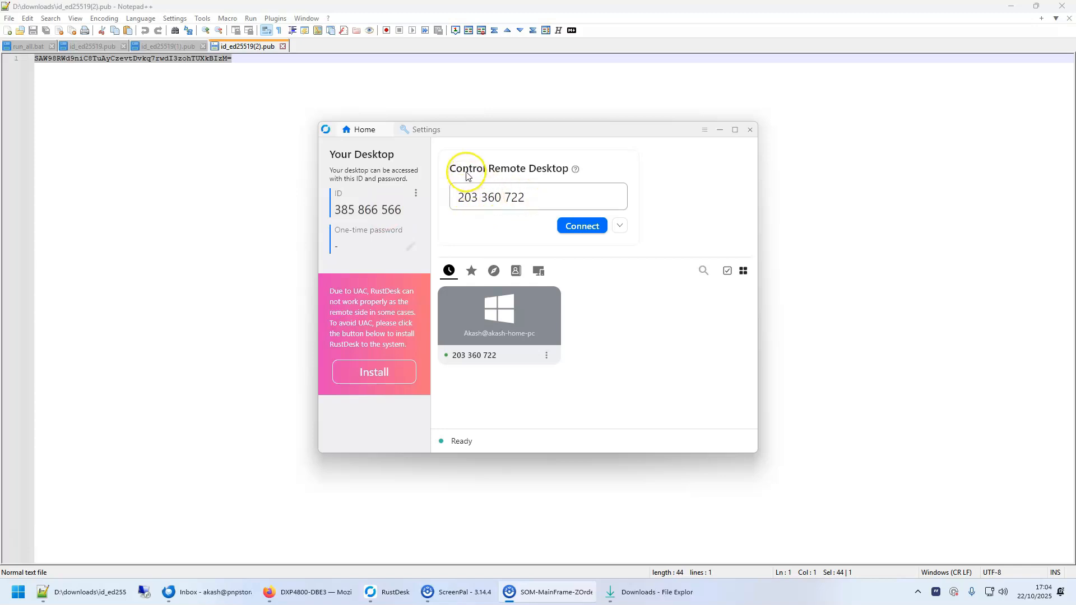
{"action": "left_click", "coordinate": [587, 232]}
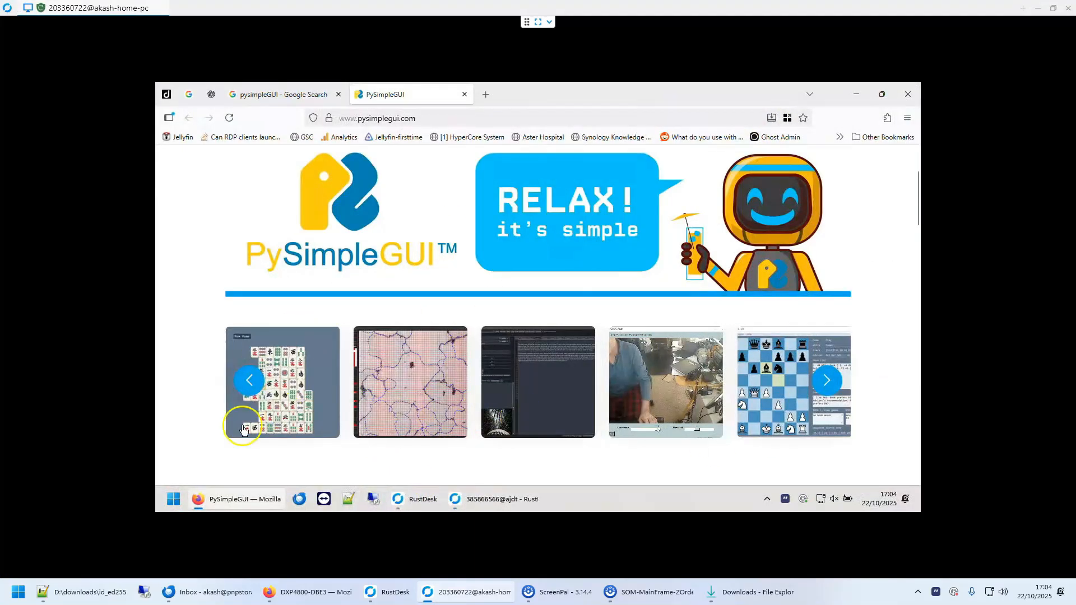
{"action": "left_click", "coordinate": [173, 504]}
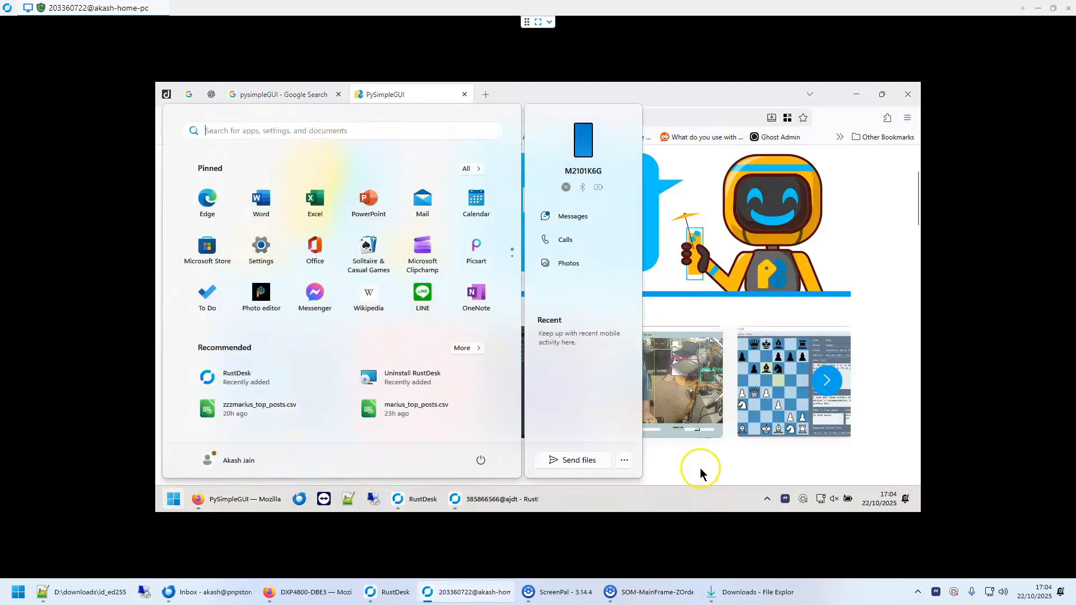
{"action": "left_click", "coordinate": [700, 469]}
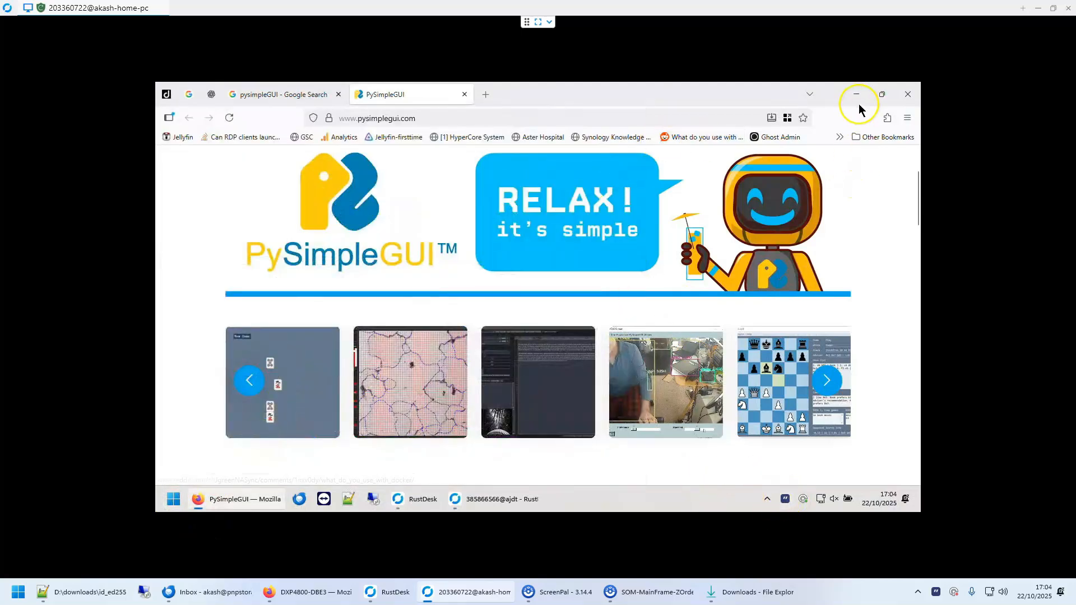
{"action": "left_click", "coordinate": [1069, 7]}
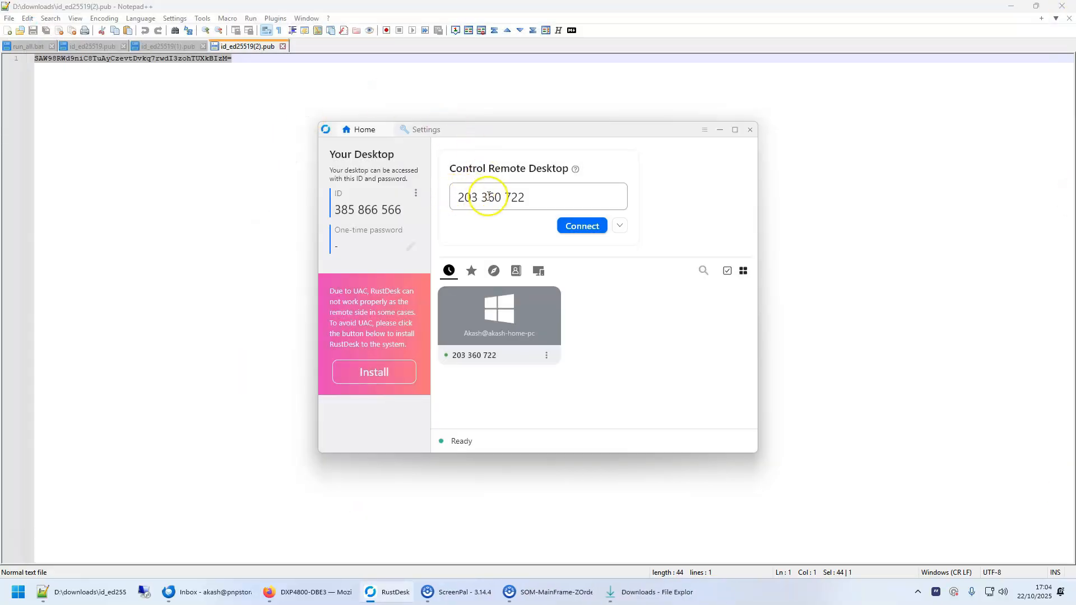